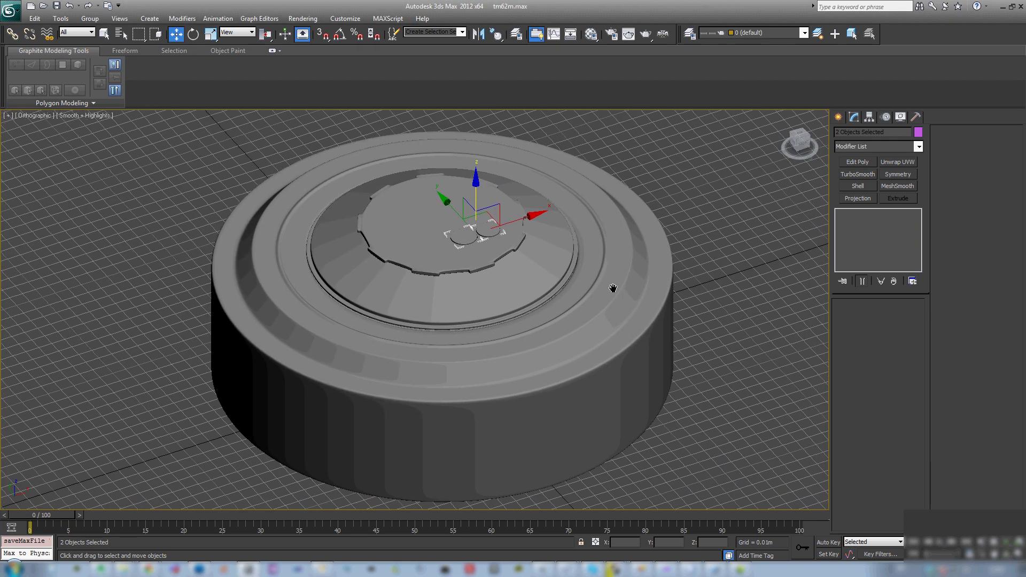
Remove the MeshSmooth modifier from both small discs on top of the mine model
scroll(595, 294, "up", 3)
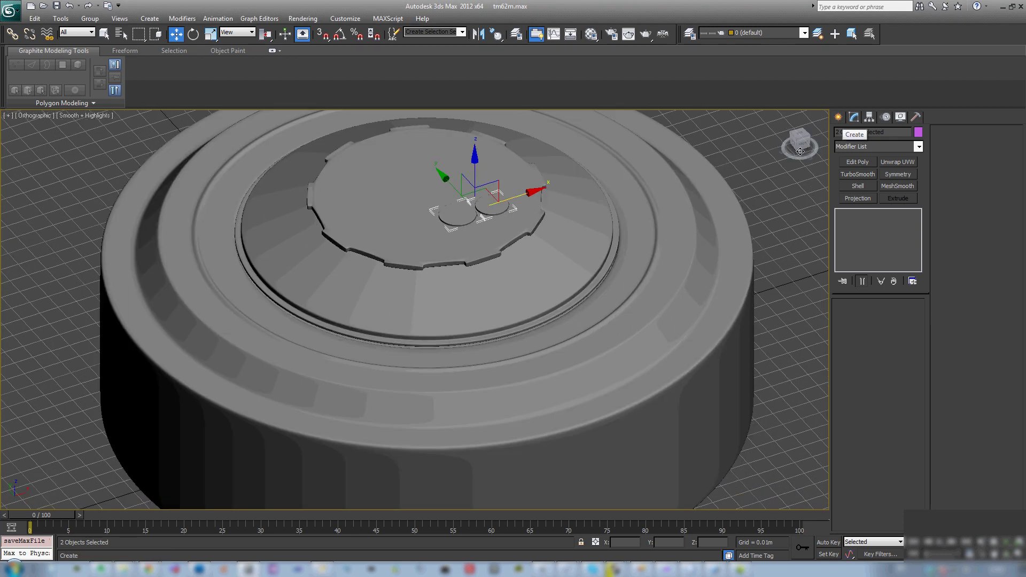
left_click(459, 215)
right_click(864, 214)
left_click(890, 231)
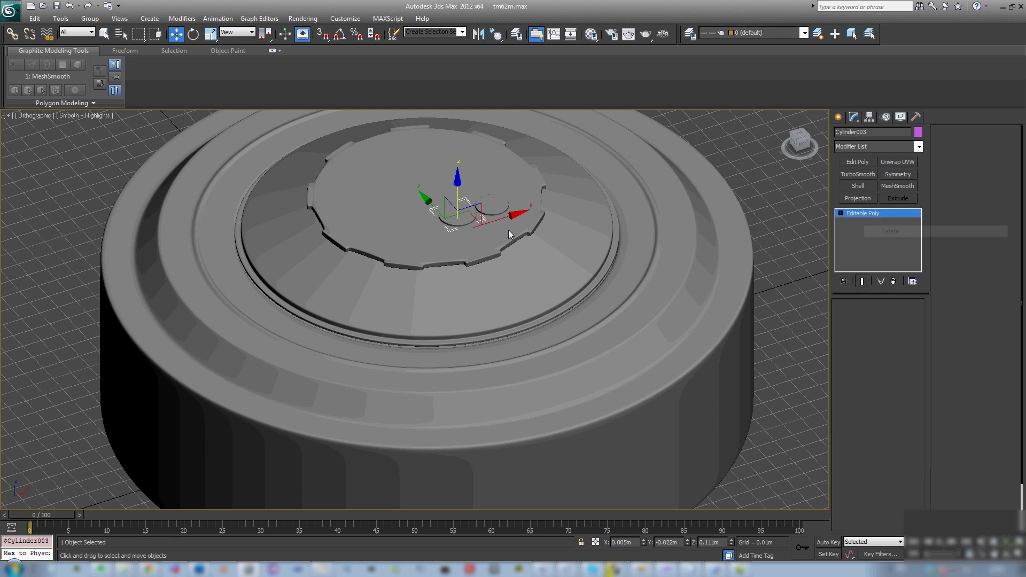
left_click(495, 207)
right_click(864, 213)
left_click(903, 229)
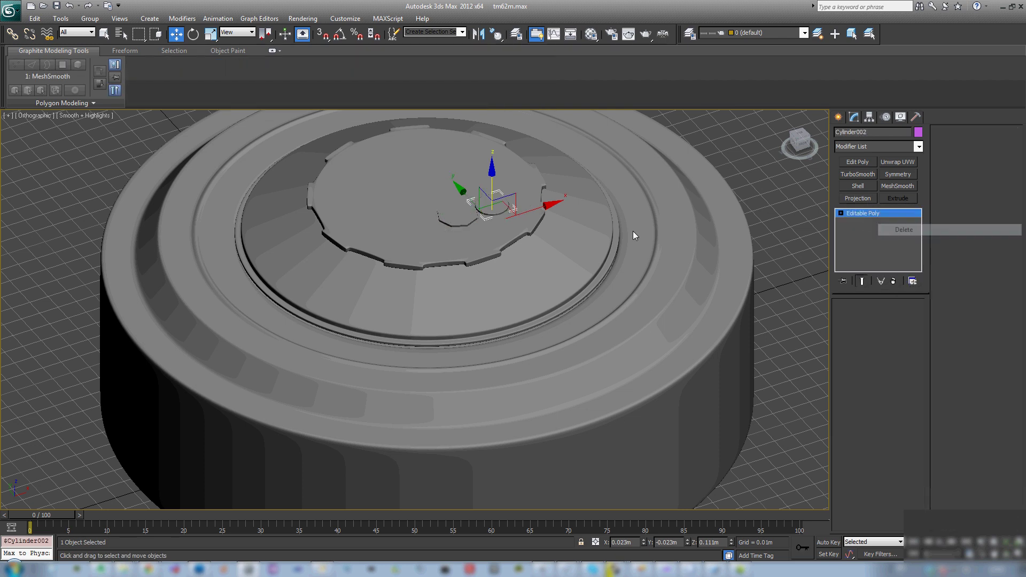
Remove the MeshSmooth modifier from the central cap, the surrounding dome and the main cylindrical body
left_click(470, 238)
right_click(862, 210)
left_click(901, 227)
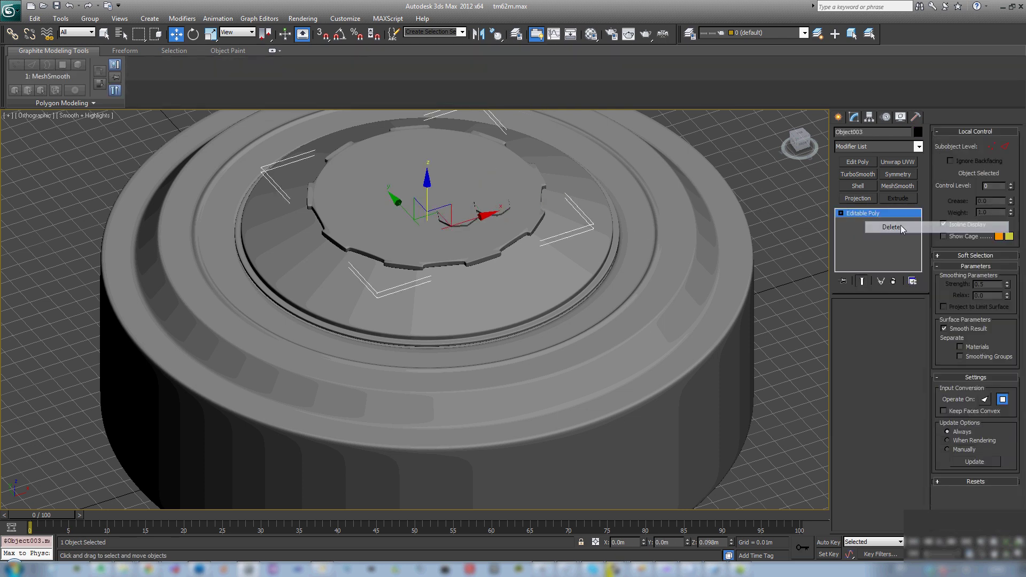
left_click(546, 256)
right_click(877, 214)
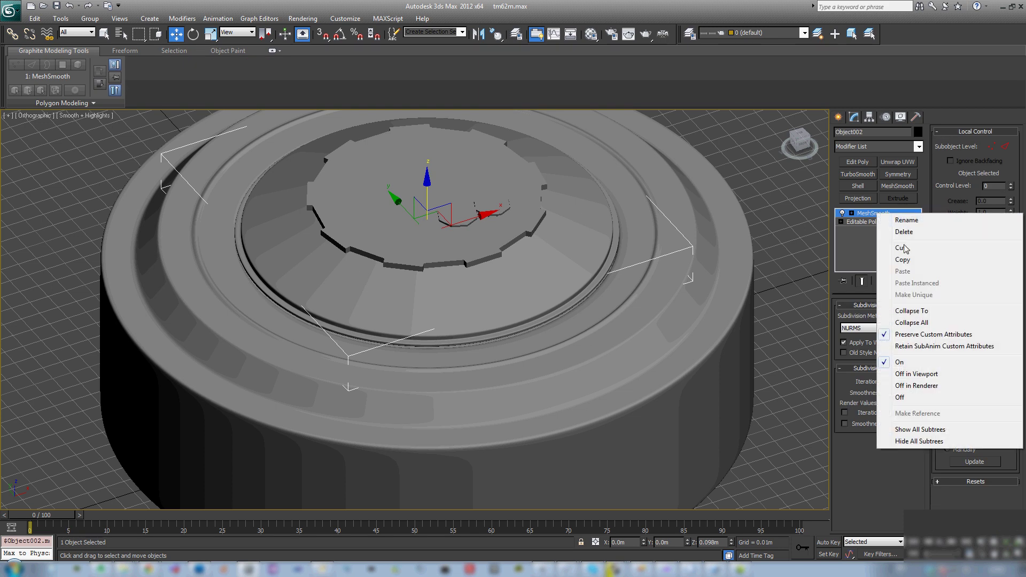
left_click(904, 232)
left_click(617, 289)
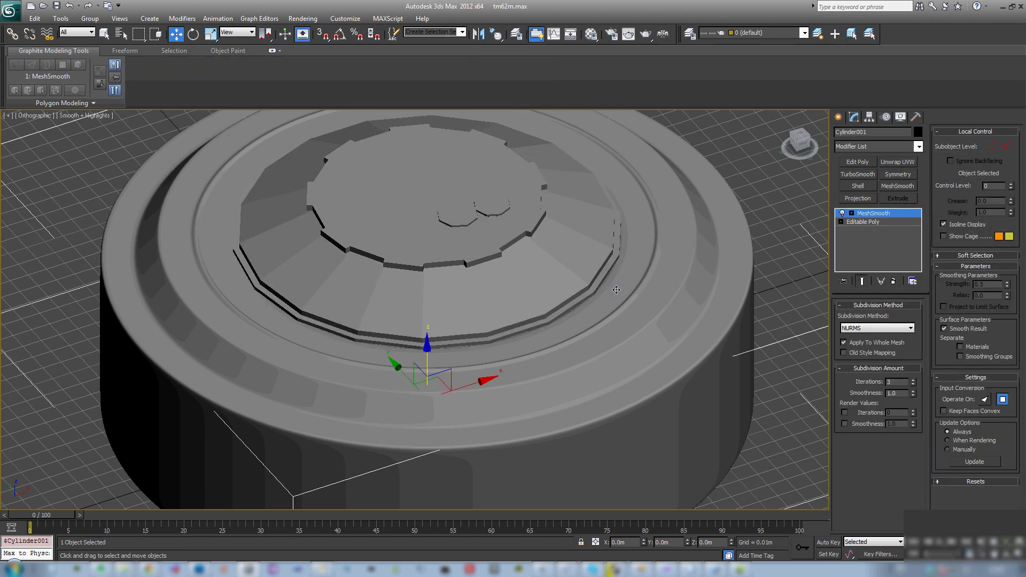
right_click(870, 214)
left_click(896, 231)
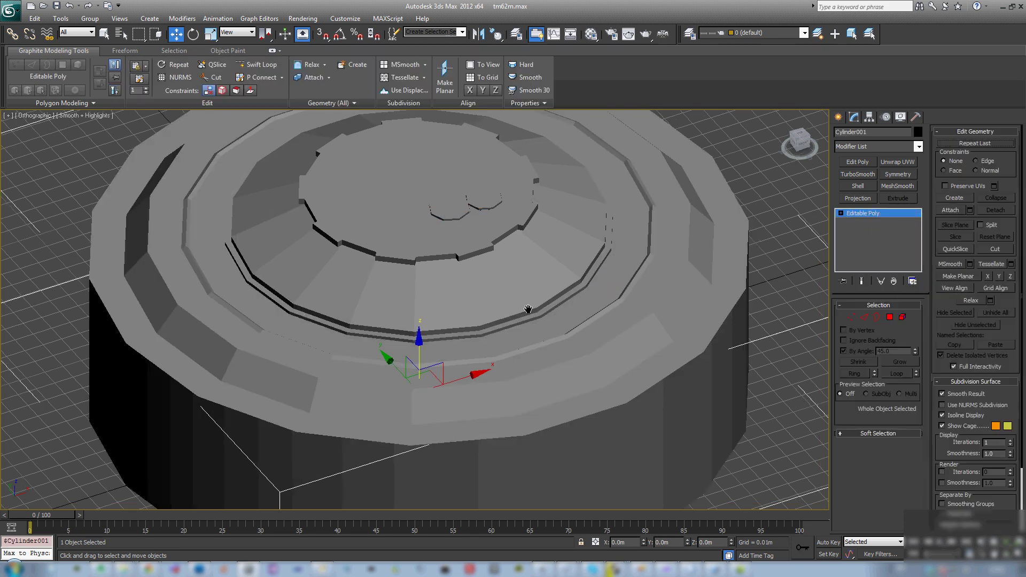
Attach all the separate parts to the main cylindrical body as a single editable poly
key("z")
mouse_move(614, 479)
left_mouse_down()
mouse_move(300, 160)
mouse_move(94, 120)
left_mouse_up()
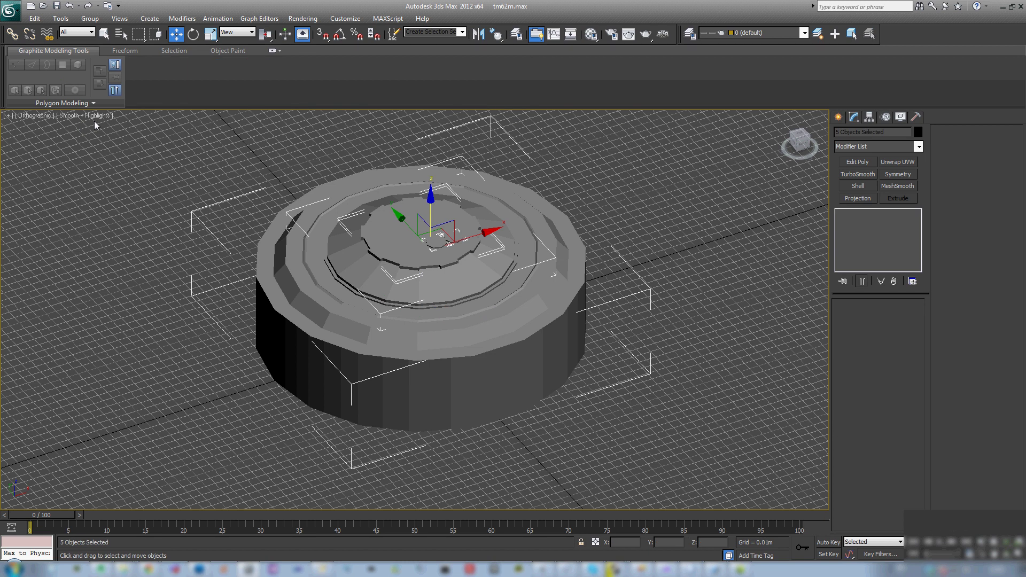
left_click(618, 319)
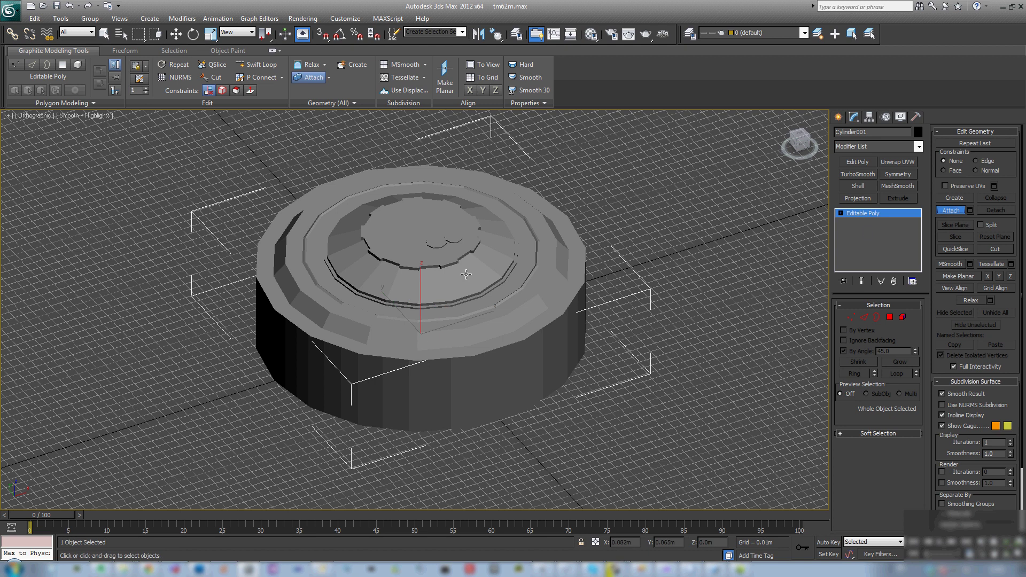
Apply a MeshSmooth modifier with 3 iterations to the combined mesh and keep it selected in shaded view
key("F4")
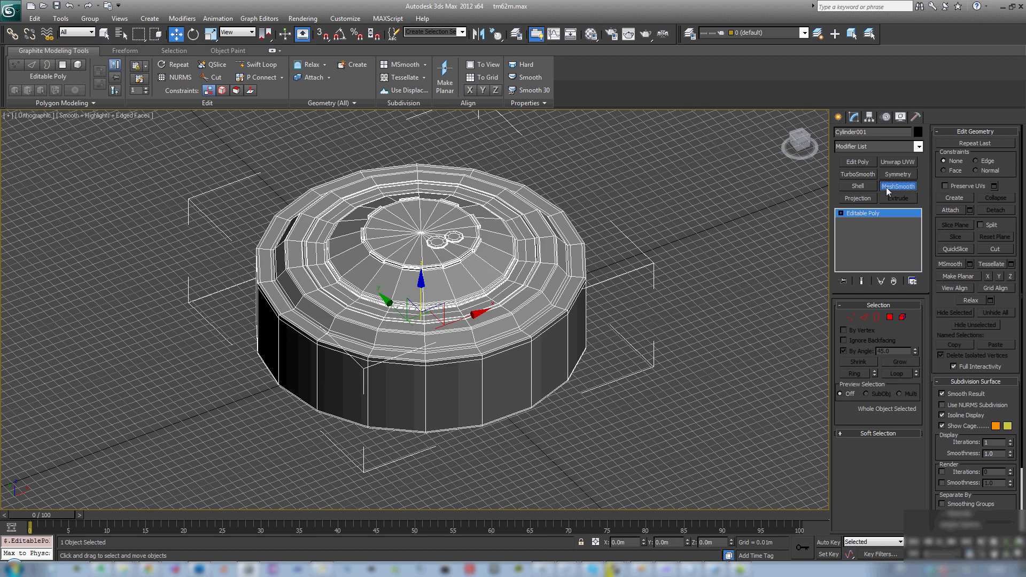
left_click(887, 188)
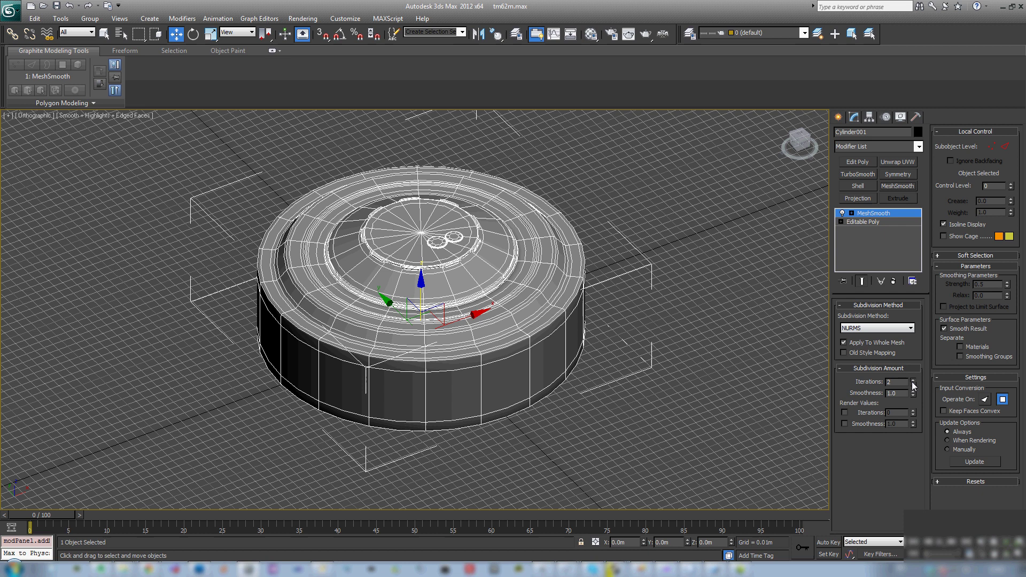
left_click(600, 358)
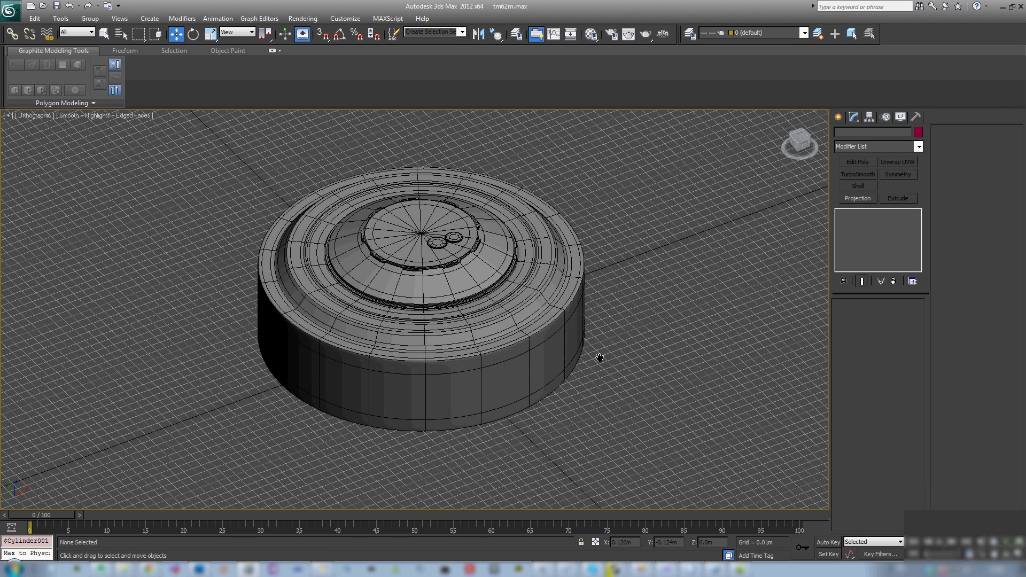
key("F4")
key("ctrl+z")
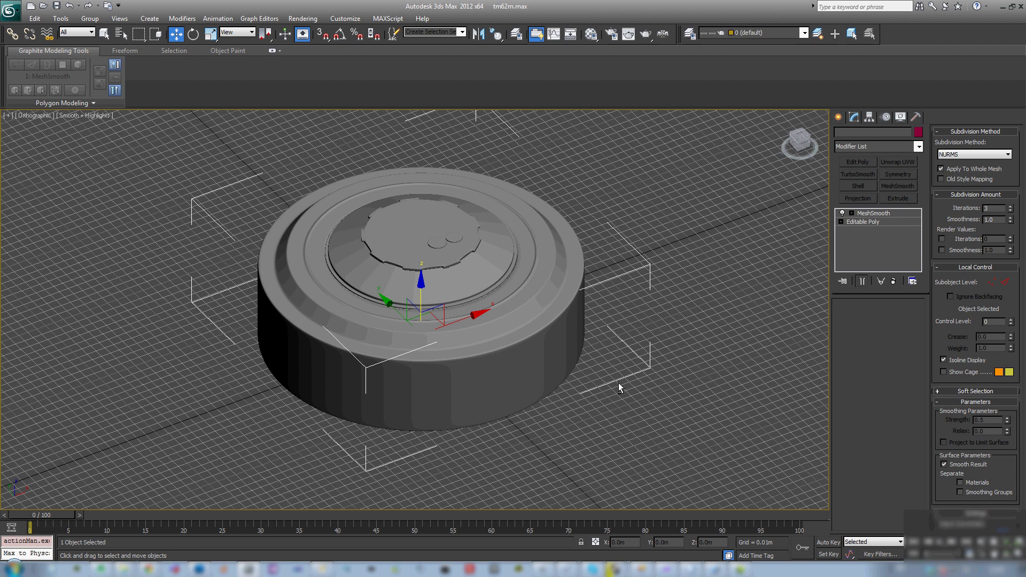
middle_click_drag(619, 389, 593, 403)
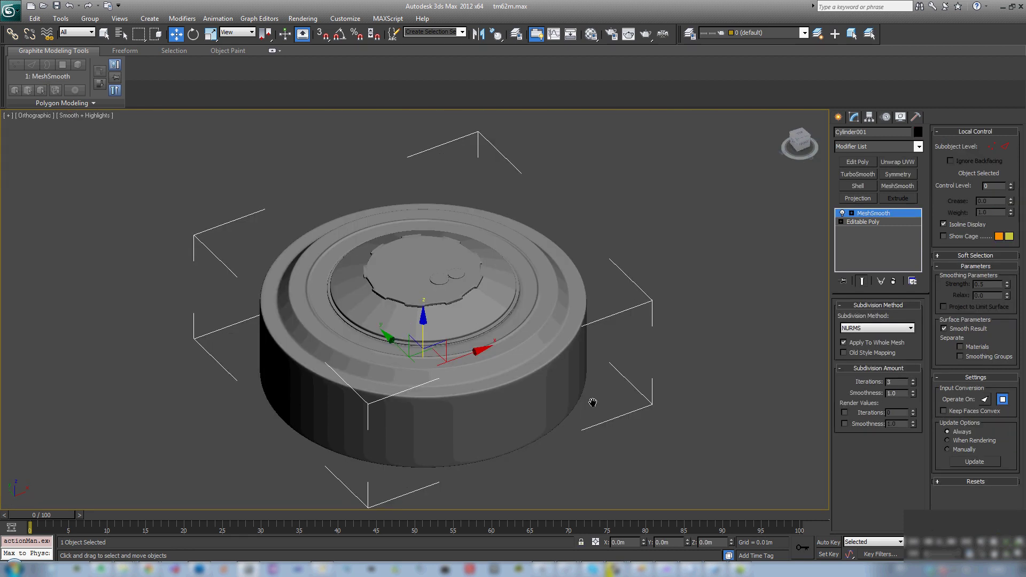
middle_click_drag(593, 402, 567, 397, "alt")
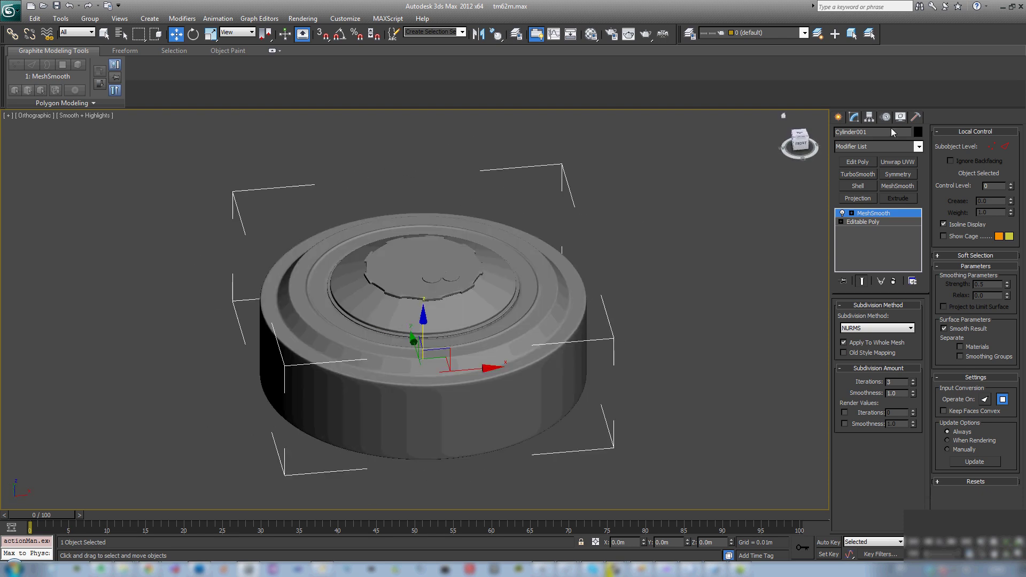
Rename the smoothed mesh as hp and save the scene
left_click_drag(890, 131, 733, 152)
type("hp")
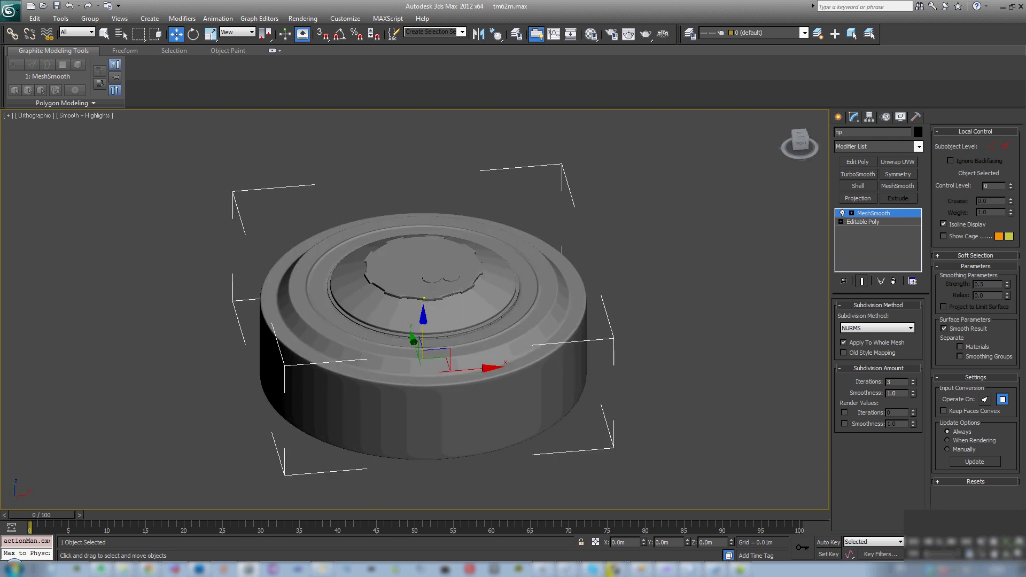
key("ctrl+s")
Duplicate the hp object in place with a single Snapshot, using Copy as the clone method
middle_click_drag(605, 183, 624, 249, "alt")
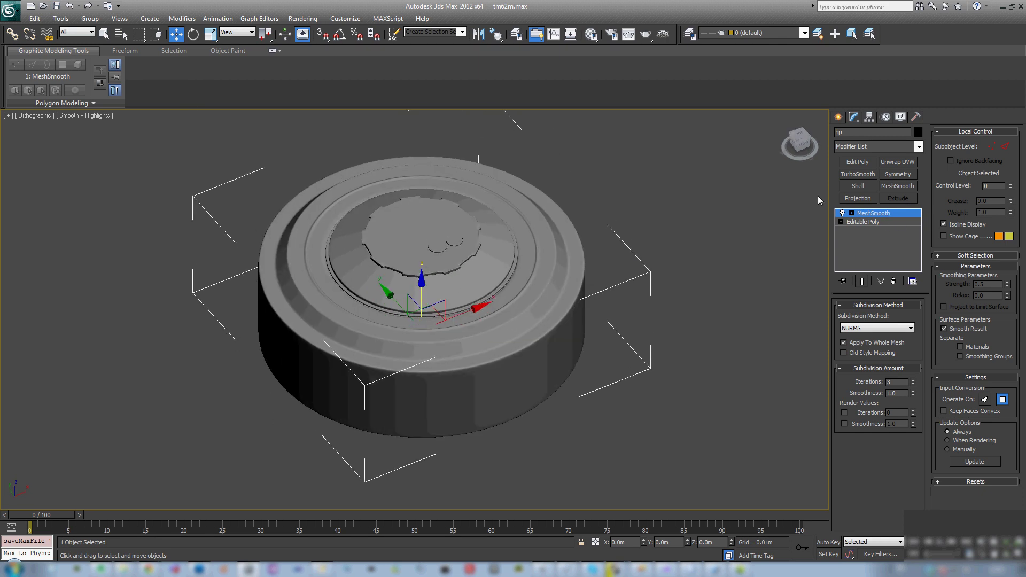
left_click(12, 10)
left_click(285, 5)
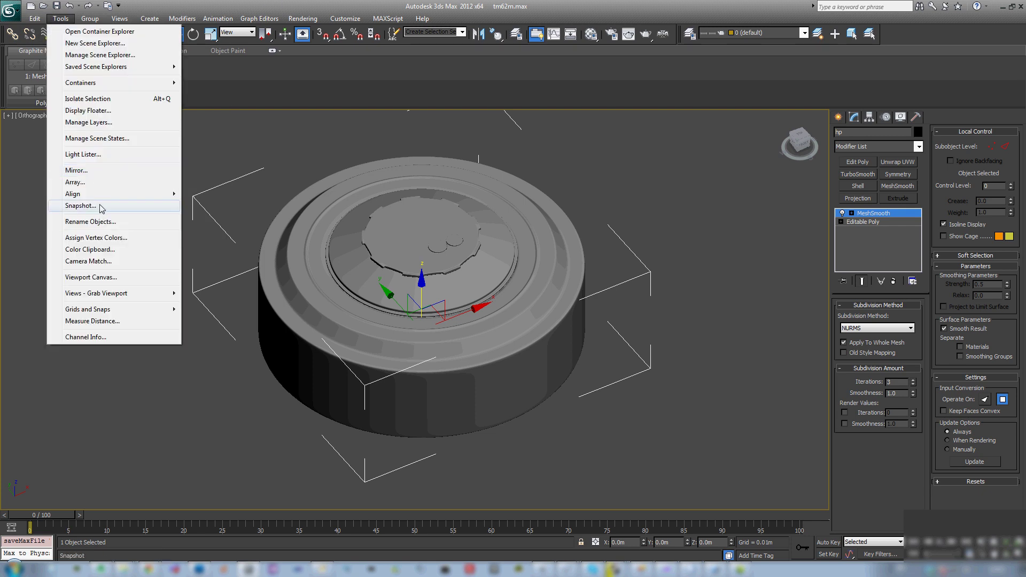
left_click(100, 209)
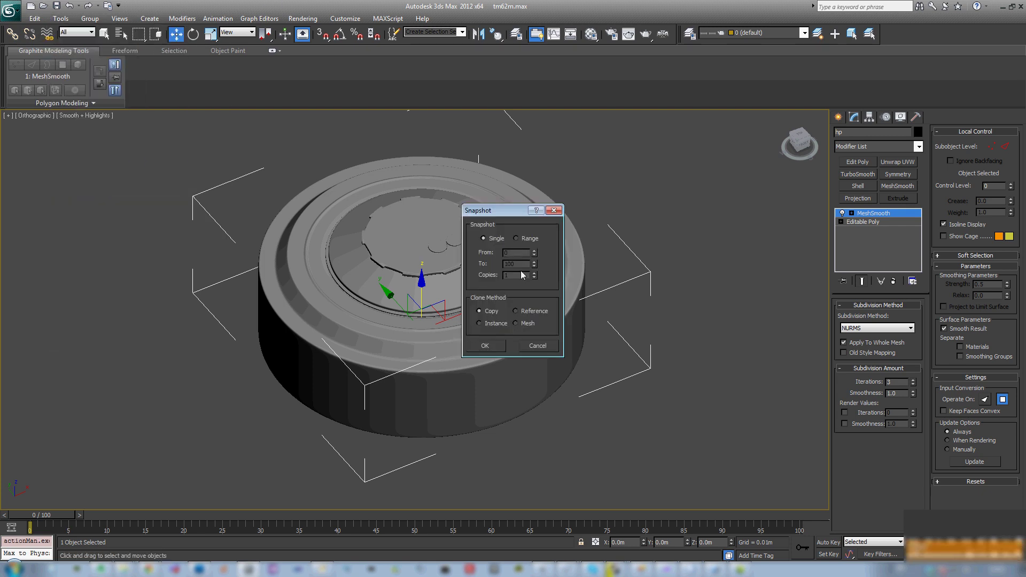
left_click(491, 349)
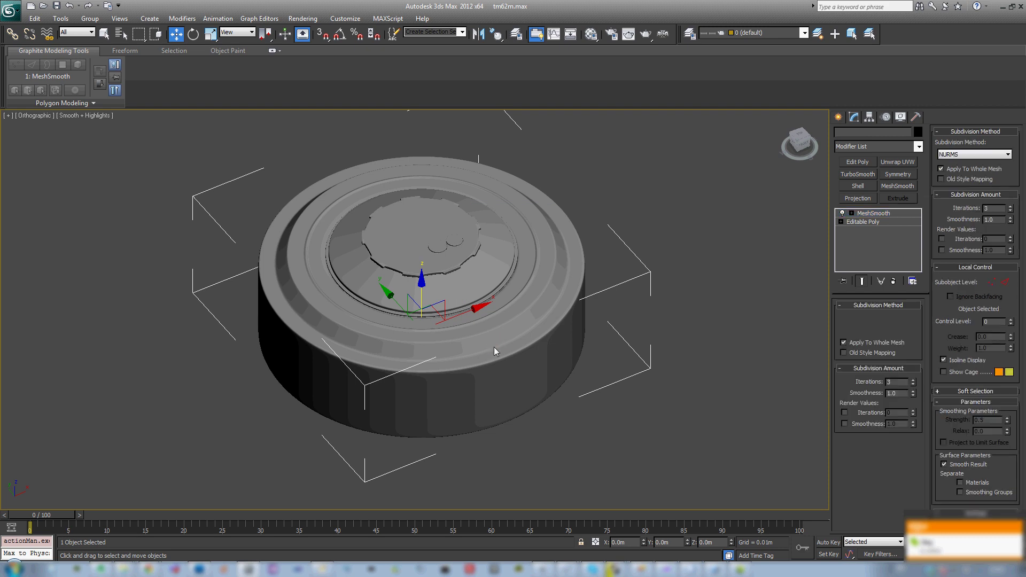
Remove the MeshSmooth modifier from the duplicate and rename it lp
right_click(877, 217)
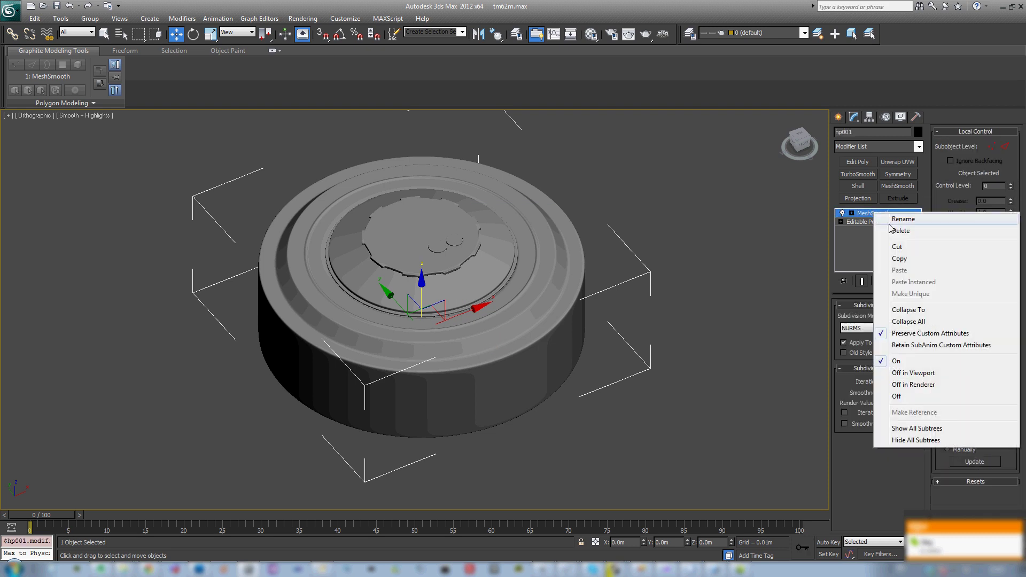
left_click(882, 231)
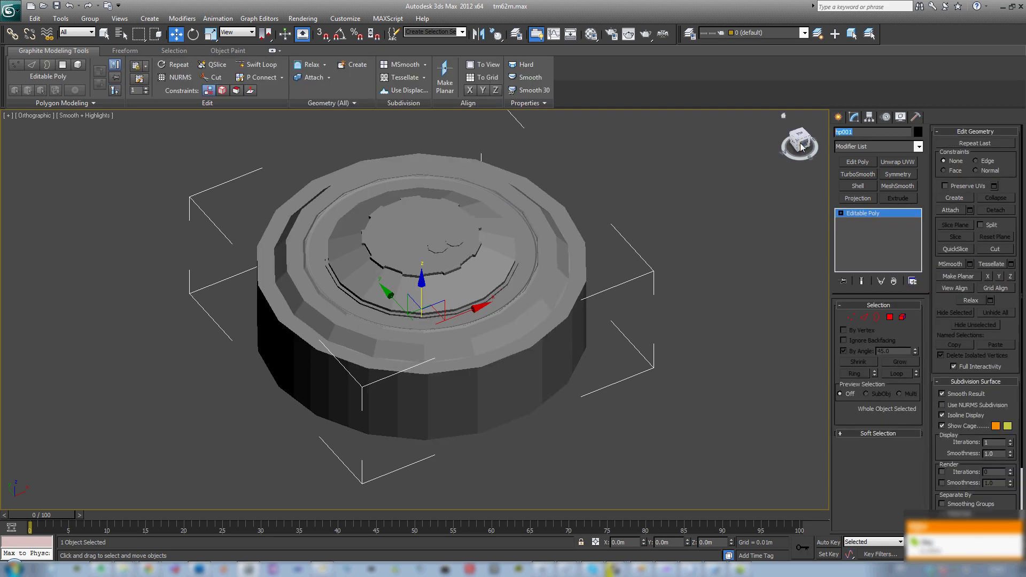
type("lp")
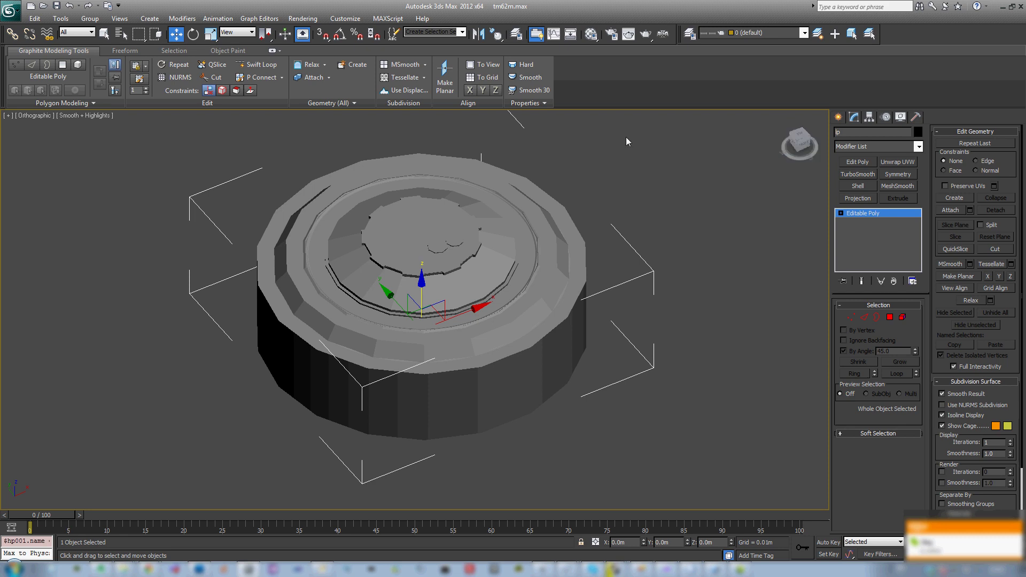
middle_click_drag(500, 249, 526, 316, "alt")
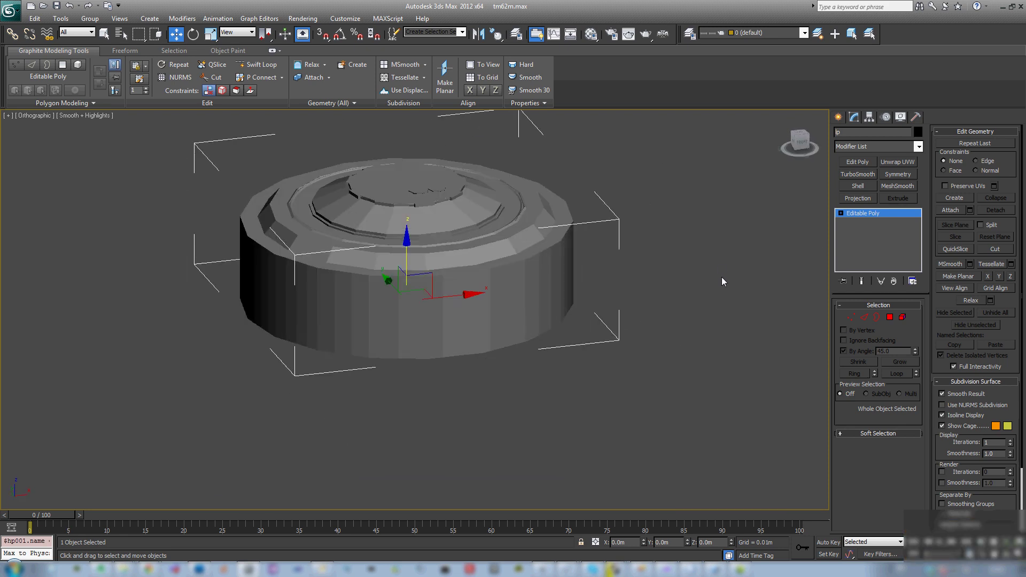
Select the hp object by name and hide it
key("h")
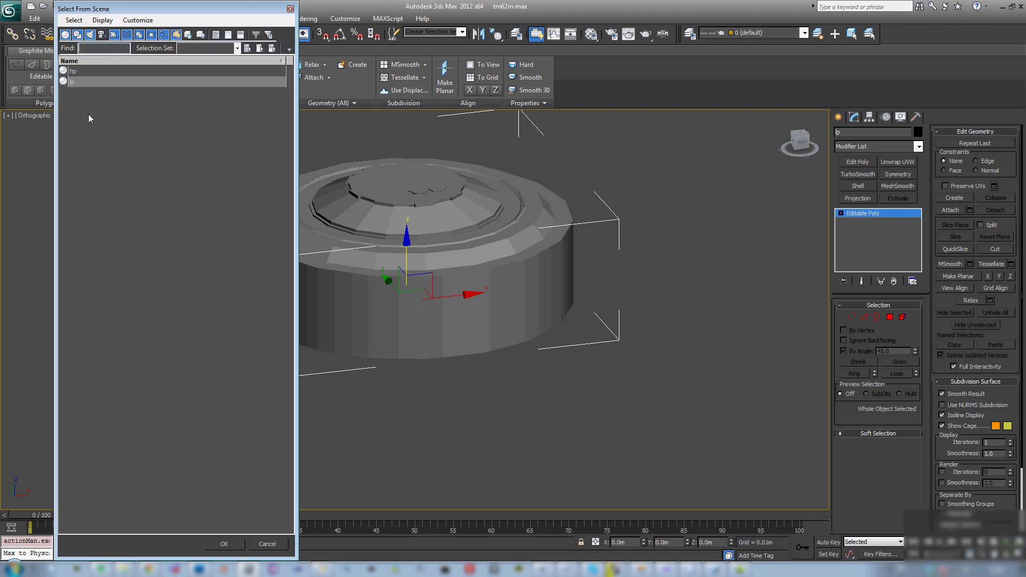
left_click(83, 81)
left_click(83, 71)
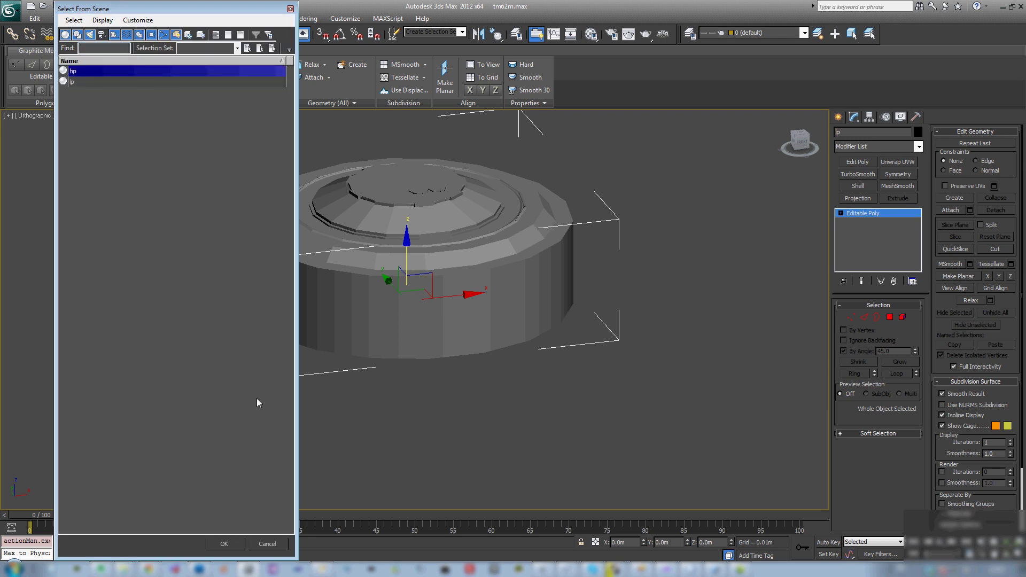
left_click(232, 544)
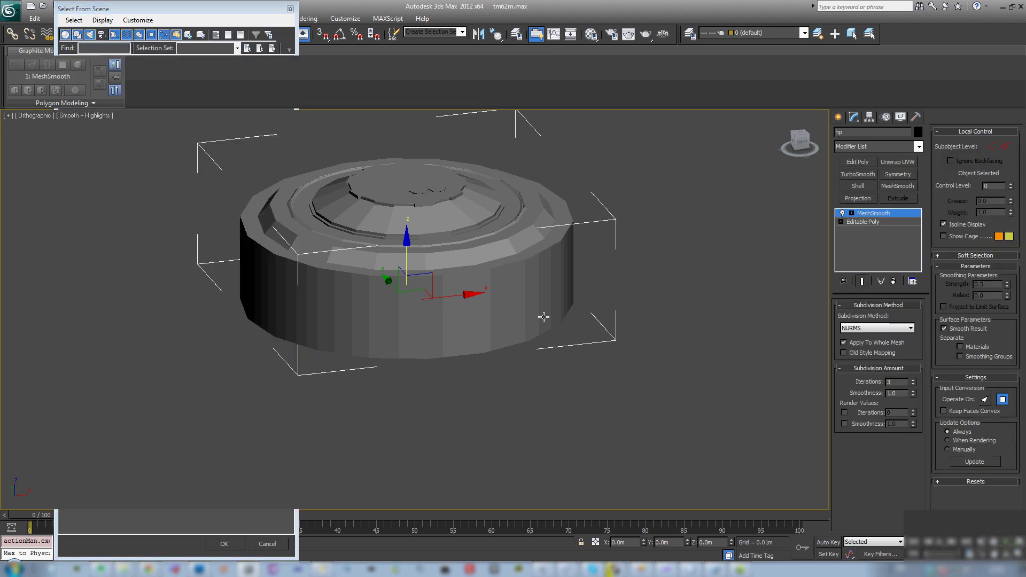
right_click(516, 287)
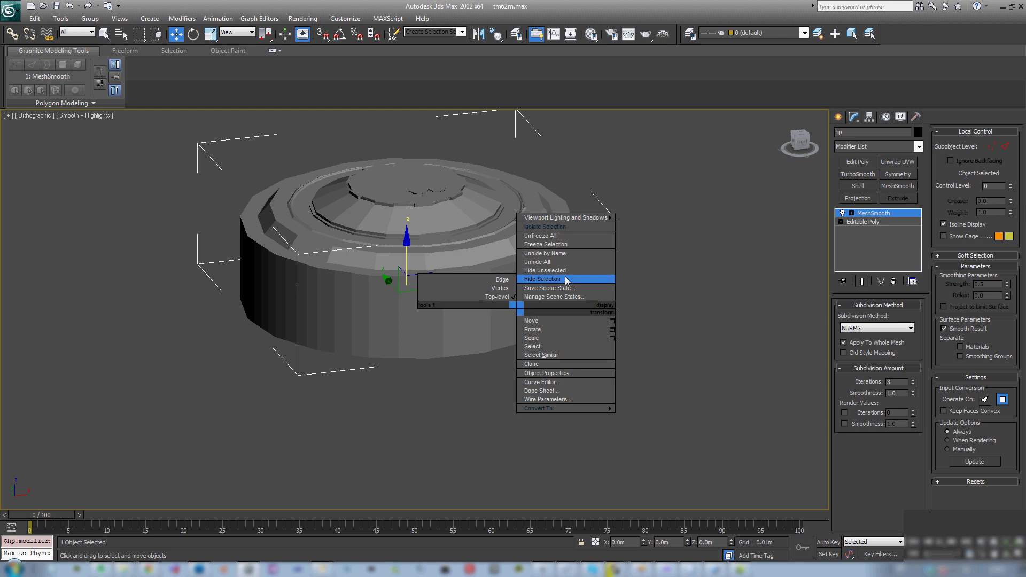
left_click(561, 279)
Display edged faces on the lp mesh and delete the two small disc elements on its top cap
left_click(471, 263)
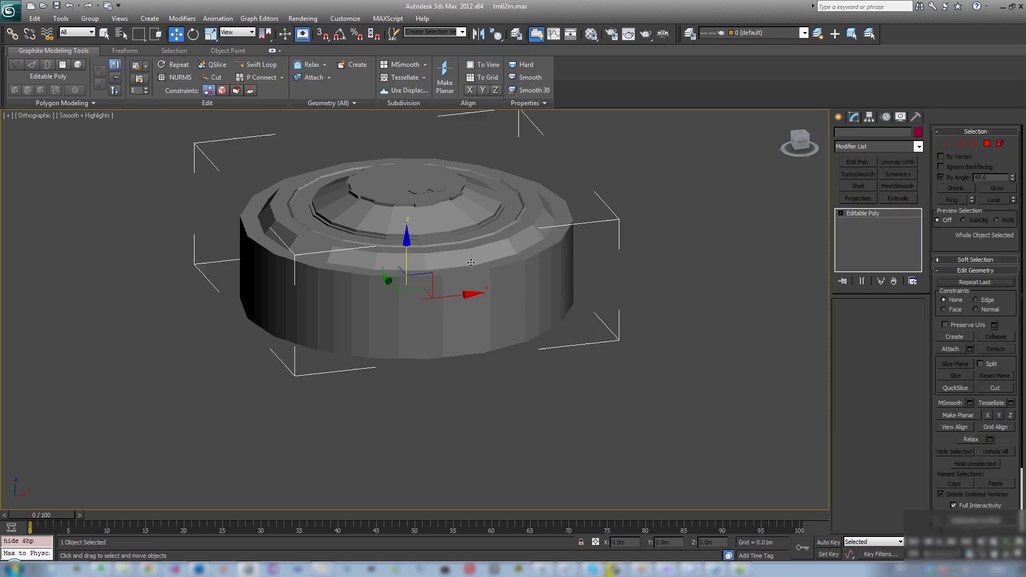
middle_click_drag(472, 271, 484, 286, "alt")
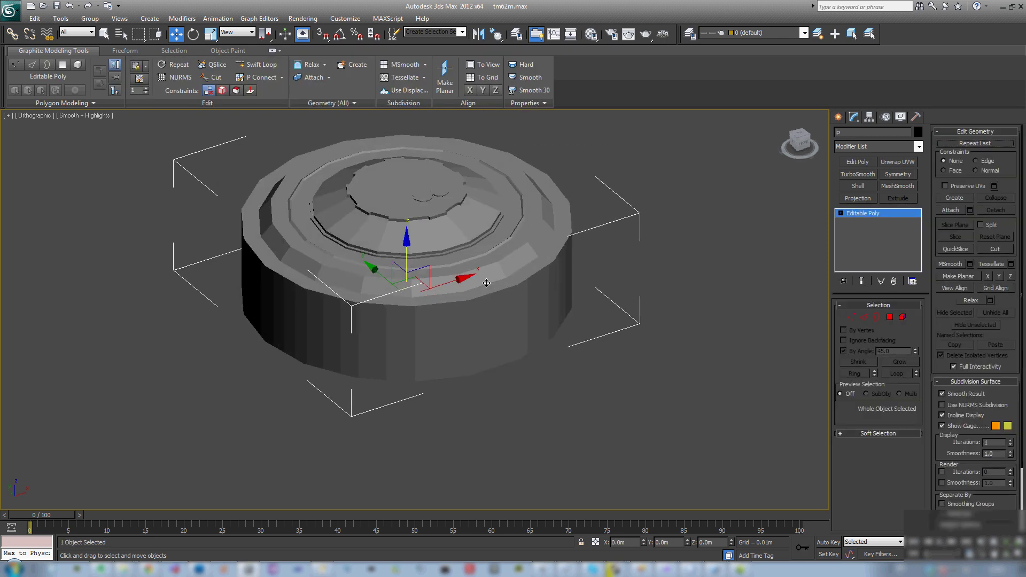
key("F4")
middle_click_drag(422, 281, 423, 321)
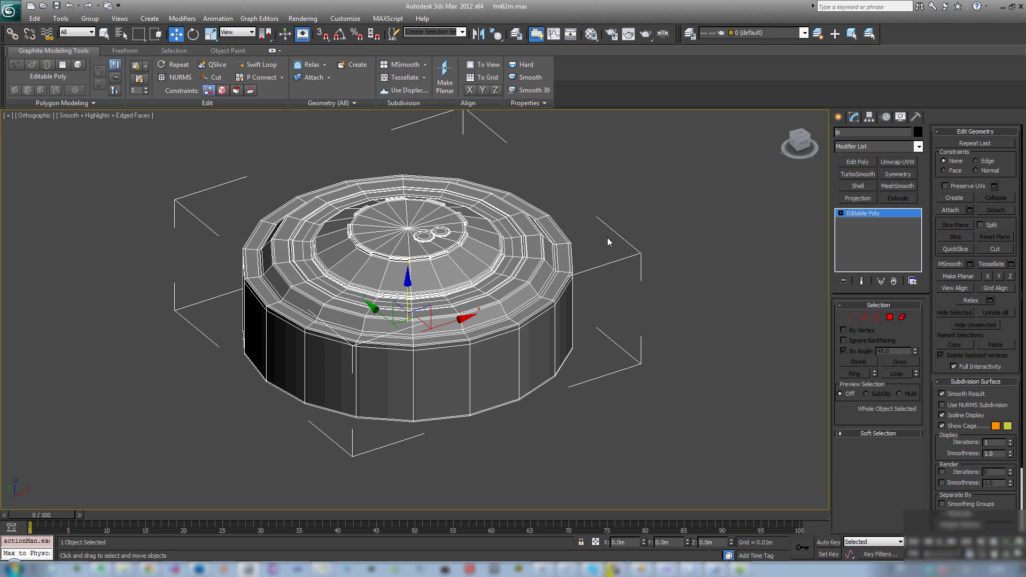
key("4")
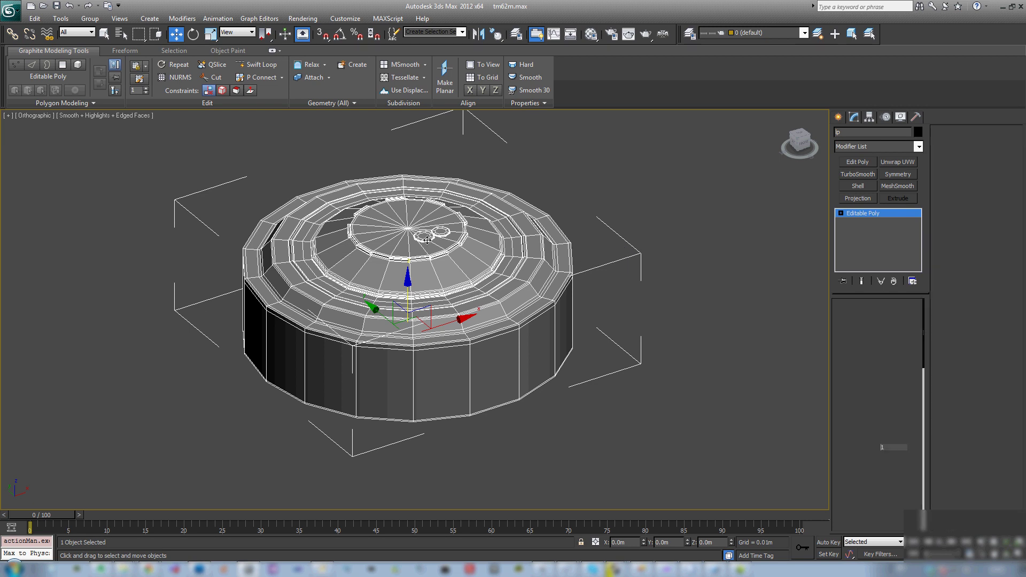
key("Delete")
Select the supporting edges on the central cap's rim and its three adjacent teeth, extend them to full loops and remove them
middle_click_drag(461, 290, 400, 310)
scroll(401, 326, "up", 4)
scroll(403, 324, "up", 4)
scroll(409, 321, "down", 4)
scroll(400, 310, "up", 2)
scroll(400, 310, "up", 2)
middle_click_drag(335, 301, 474, 337, "alt")
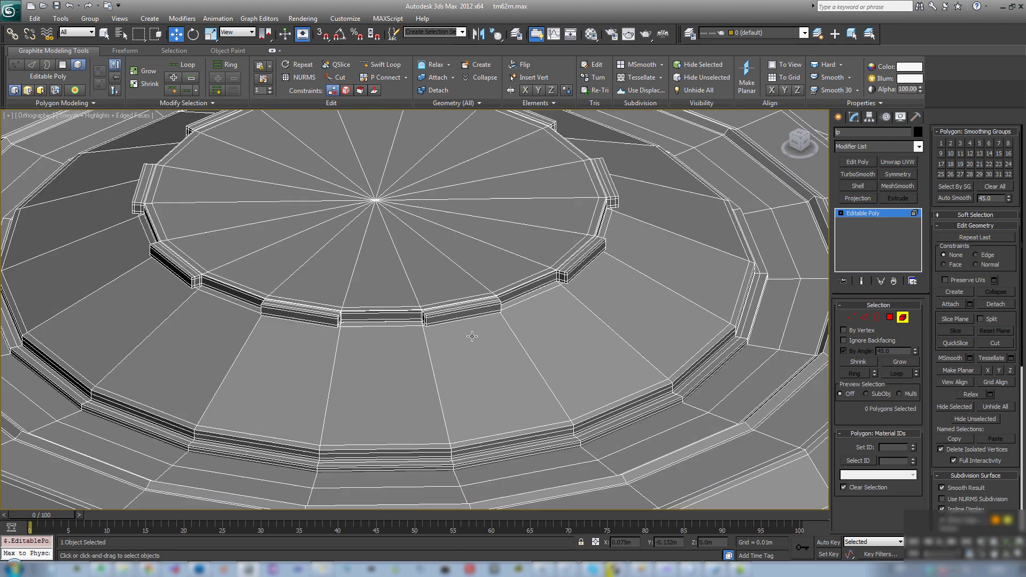
key("2")
key("2")
left_click(334, 332)
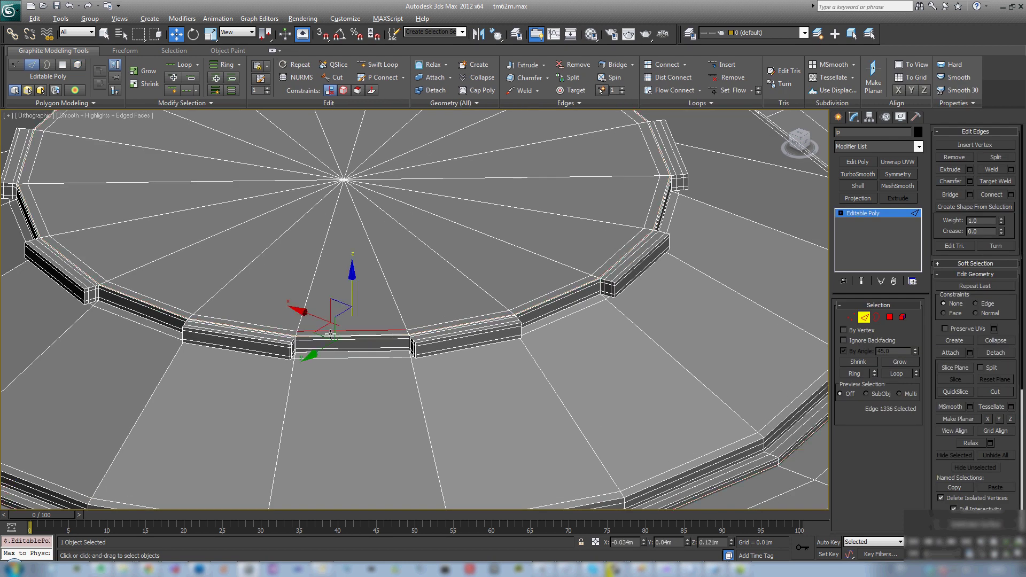
middle_click_drag(334, 332, 276, 324, "alt")
scroll(276, 324, "up", 5)
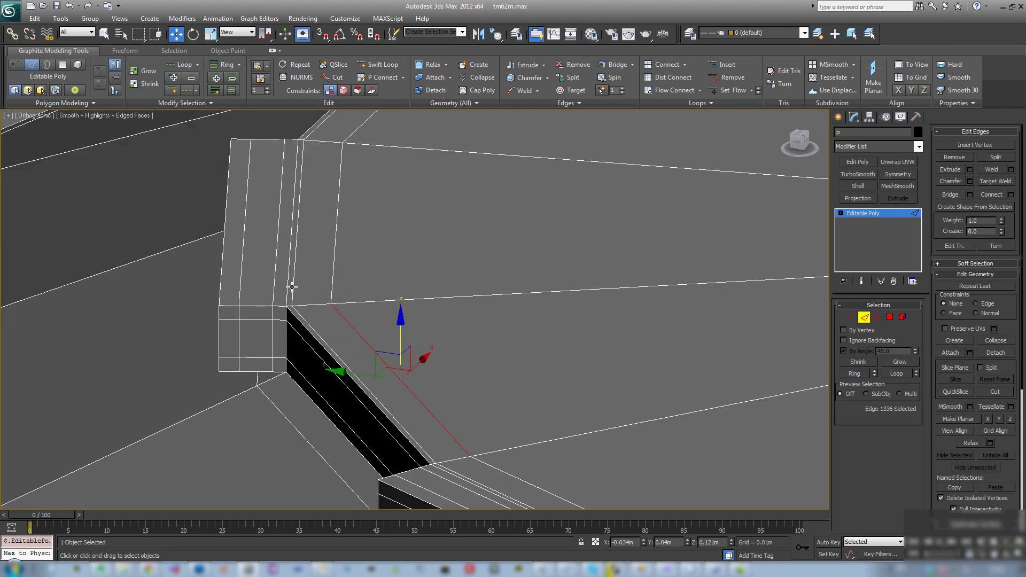
left_click(293, 287, "ctrl")
left_click(273, 285, "ctrl")
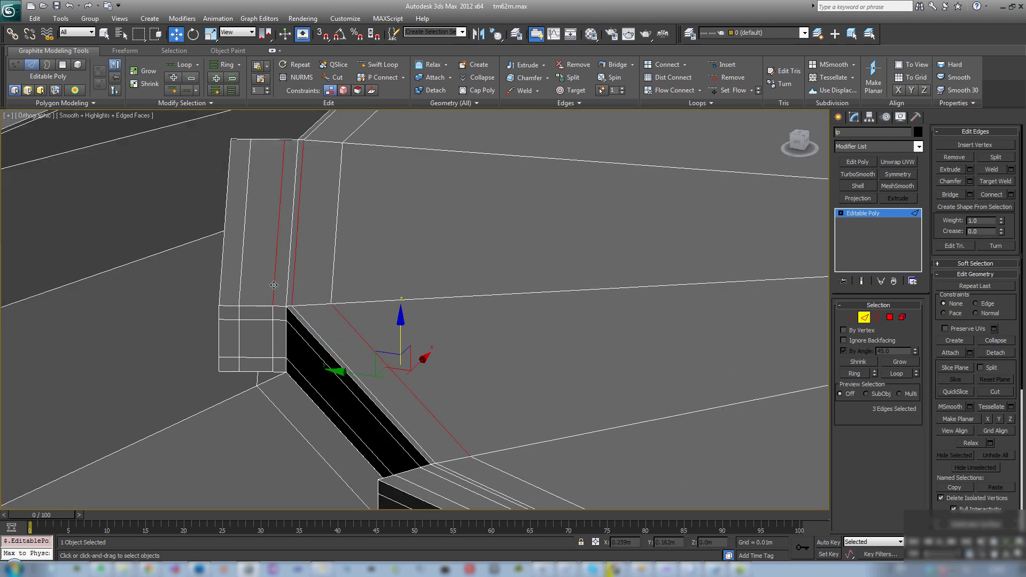
left_click(239, 289, "ctrl")
left_click(251, 320, "ctrl")
left_click(252, 358, "ctrl")
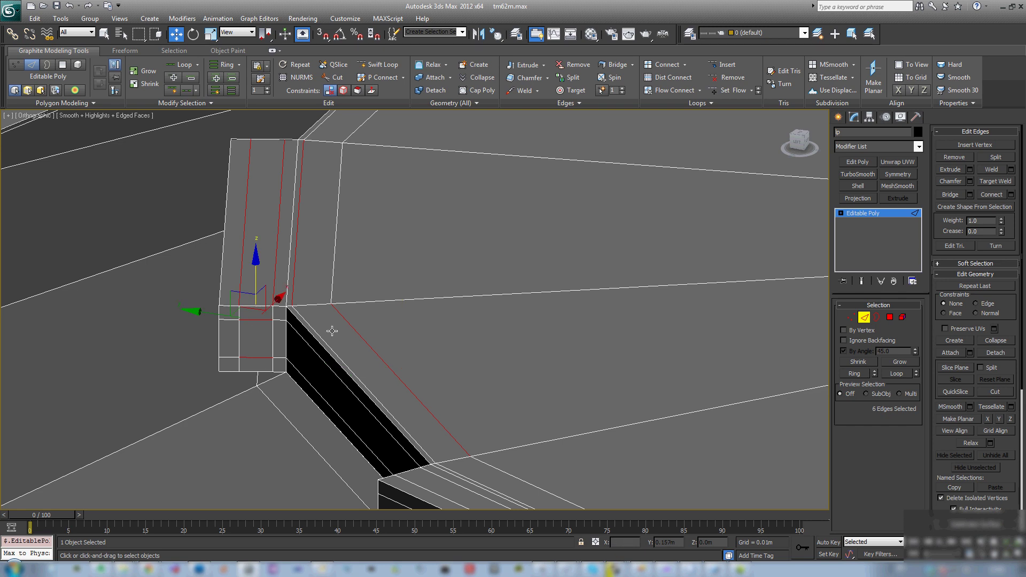
scroll(332, 331, "down", 5)
left_click(425, 201, "ctrl")
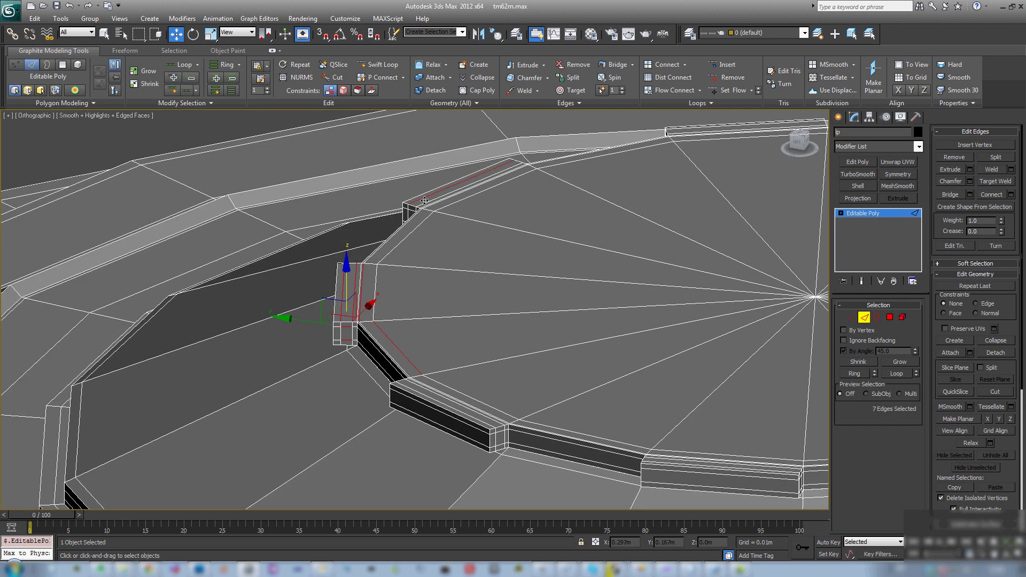
left_click(427, 205, "ctrl")
left_click(434, 398, "ctrl")
middle_click_drag(434, 399, 497, 423, "alt")
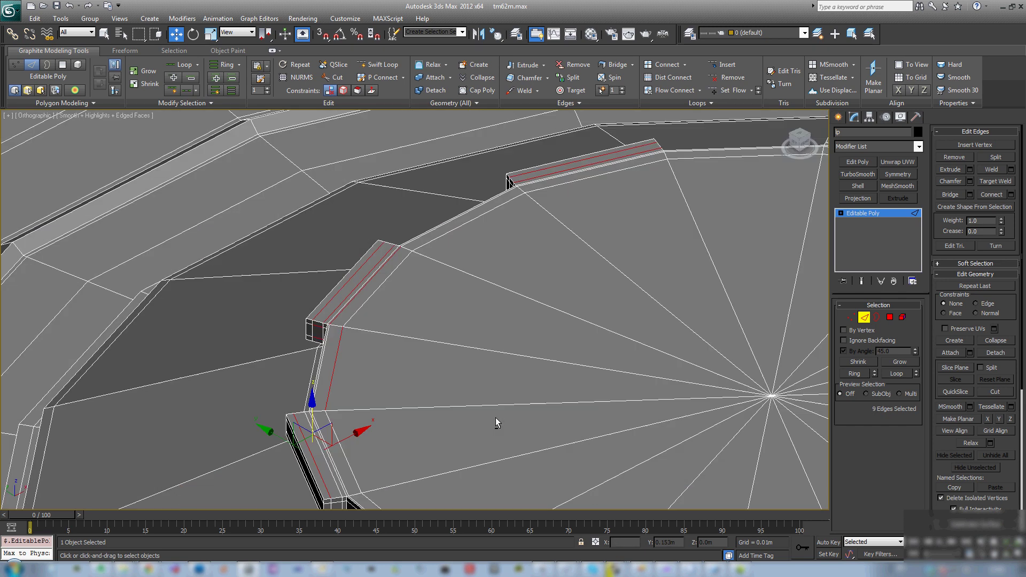
left_click(307, 421, "ctrl")
middle_click_drag(409, 460, 406, 312)
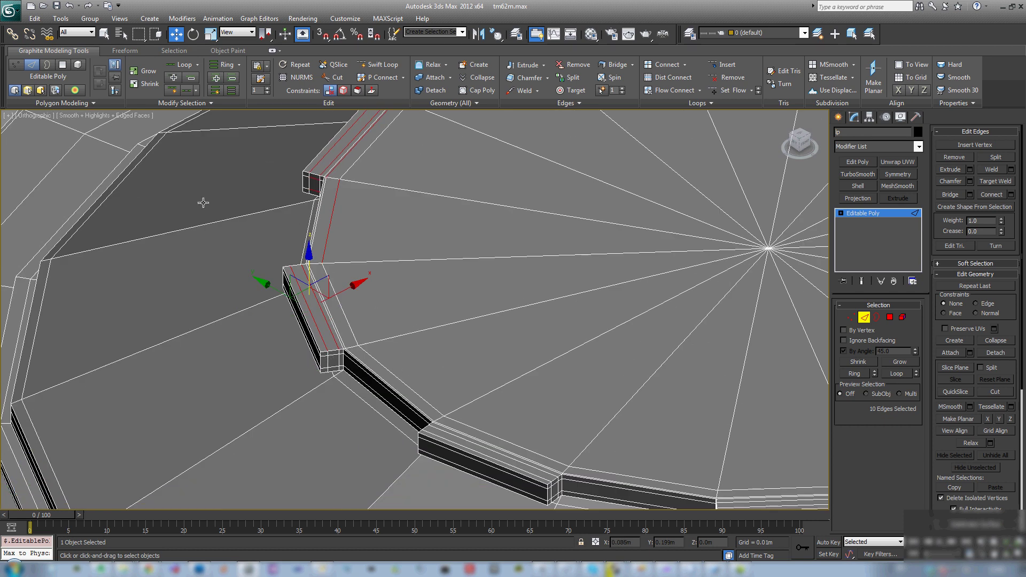
left_click(175, 69)
key("ctrl+d")
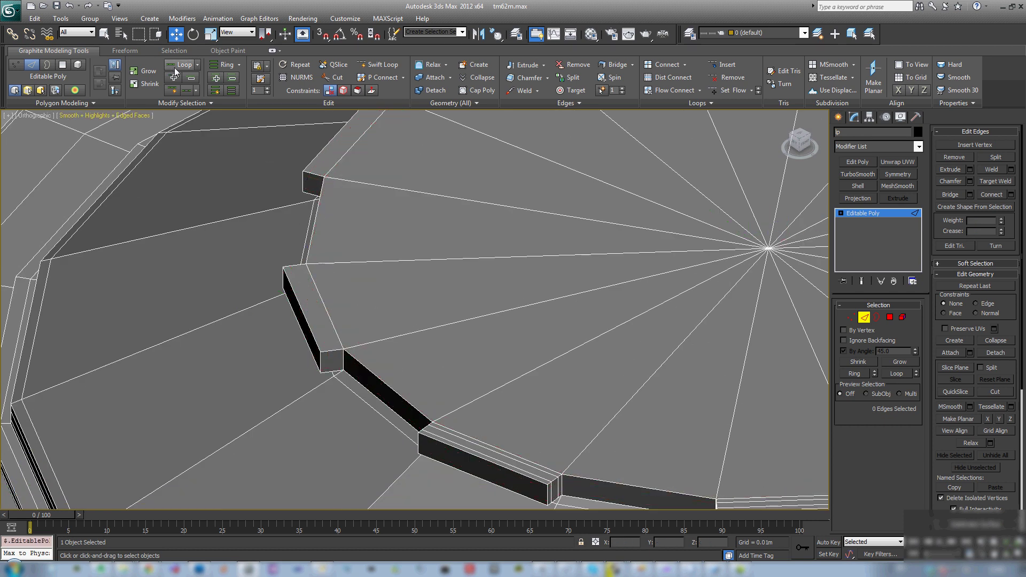
Select the two supporting edges on top of each of the cap's six remaining teeth, extend them to loops and remove them
scroll(348, 263, "down", 3)
scroll(478, 305, "down", 2)
scroll(478, 304, "up", 2)
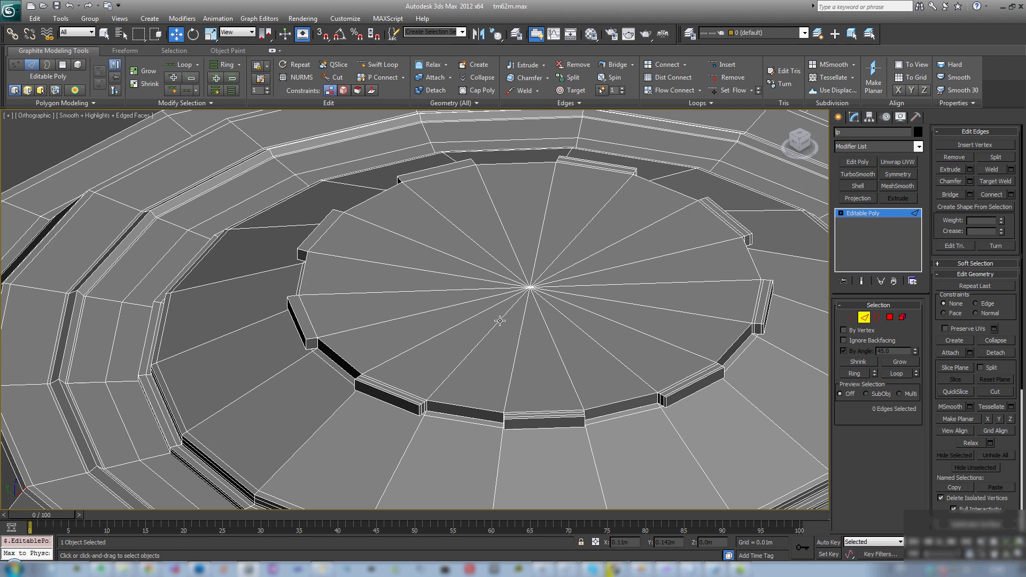
scroll(500, 321, "up", 6)
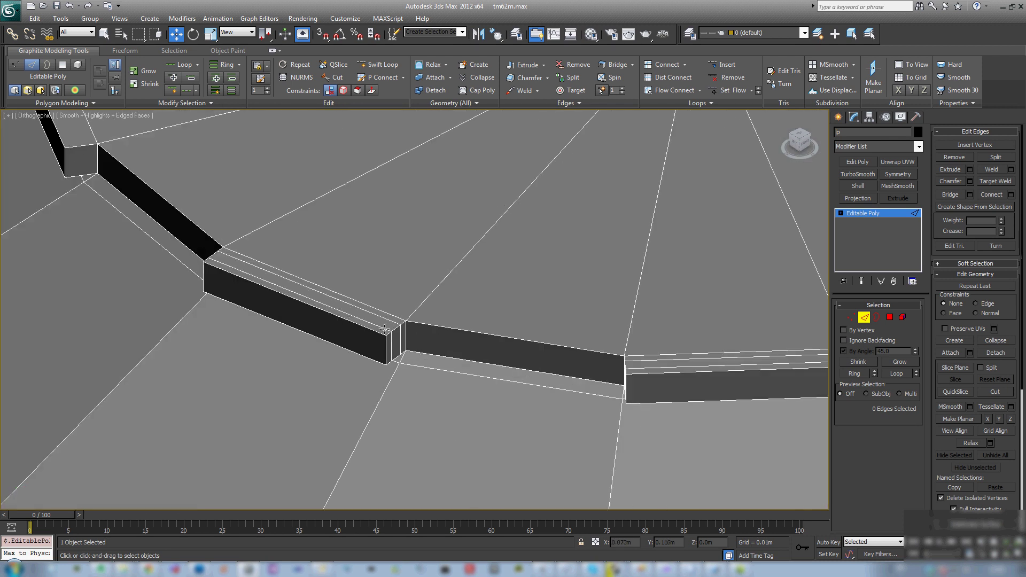
left_click(388, 324)
left_click(394, 321, "ctrl")
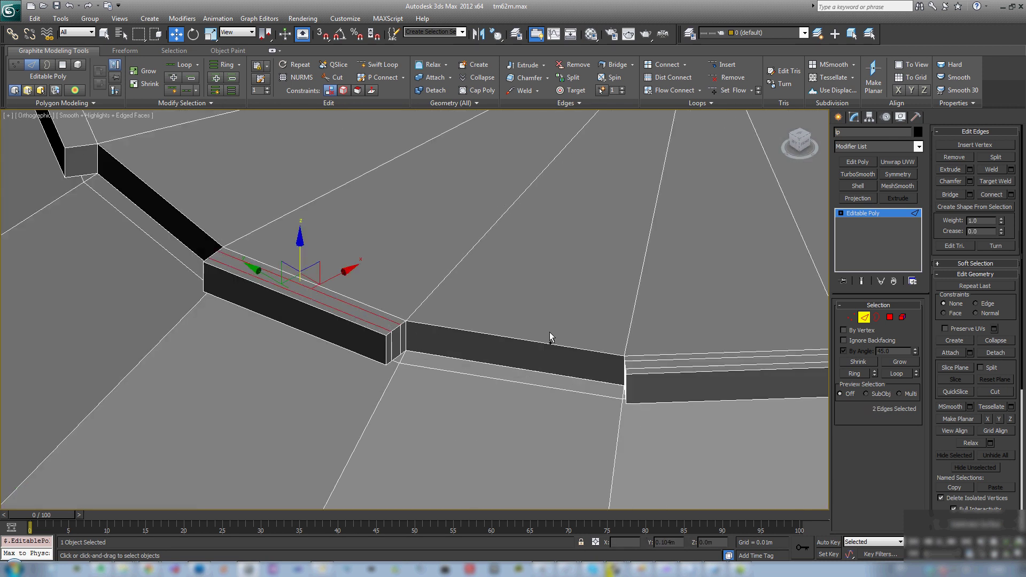
key("q")
left_click(656, 361, "ctrl")
left_click(657, 369, "ctrl")
middle_click_drag(700, 355, 161, 349)
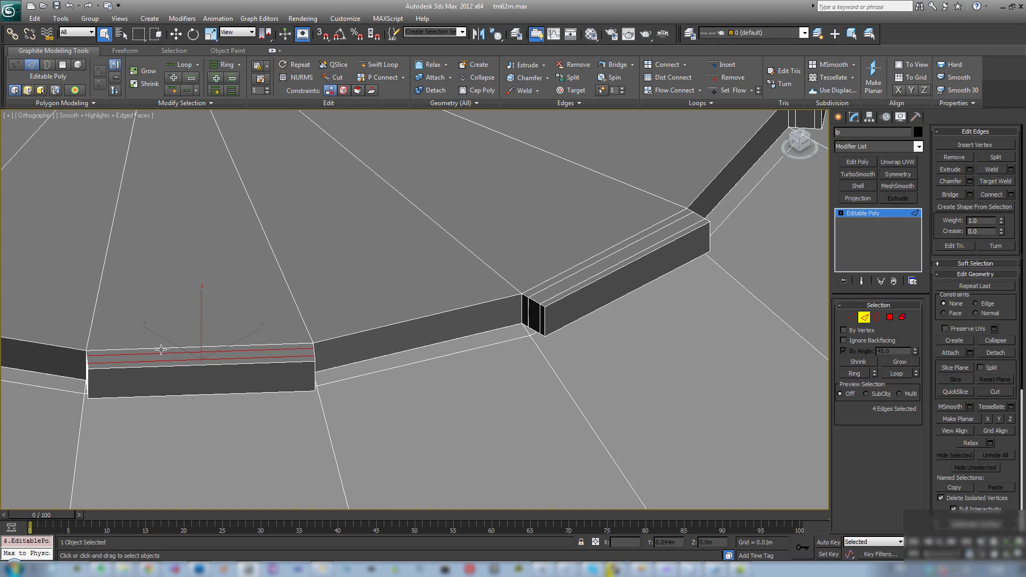
left_click(551, 290, "ctrl")
left_click(552, 296, "ctrl")
middle_click_drag(644, 248, 374, 432)
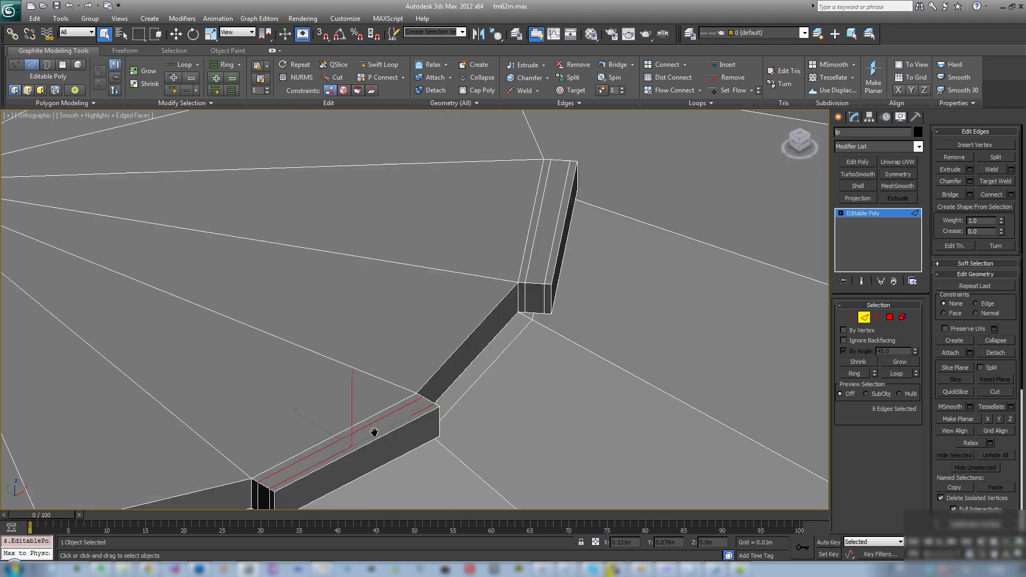
left_click(529, 268, "ctrl")
left_click(549, 268, "ctrl")
middle_click_drag(550, 231, 570, 442)
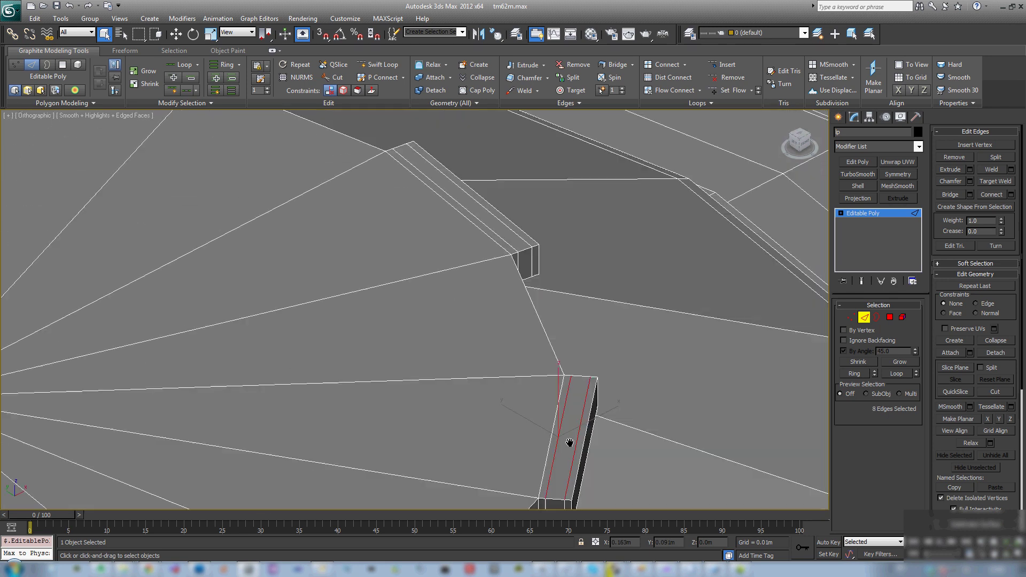
left_click(521, 253, "ctrl")
left_click(510, 247, "ctrl")
middle_click_drag(510, 247, 543, 366)
left_click(303, 230, "ctrl")
left_click(305, 221, "ctrl")
middle_click_drag(245, 261, 275, 247)
scroll(261, 270, "down", 1)
scroll(275, 248, "down", 1)
scroll(470, 274, "up", 2)
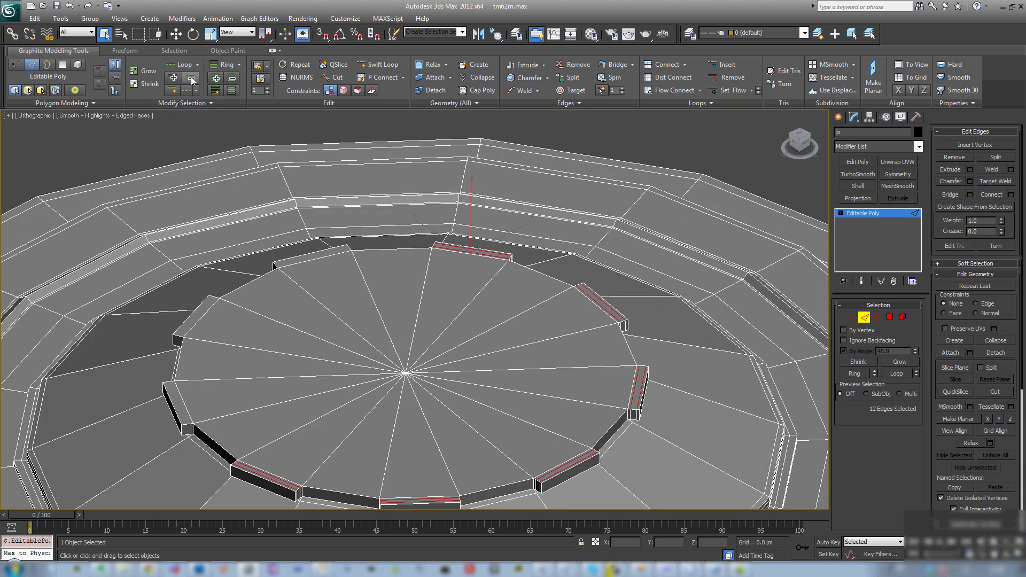
left_click(184, 65)
key("ctrl+d")
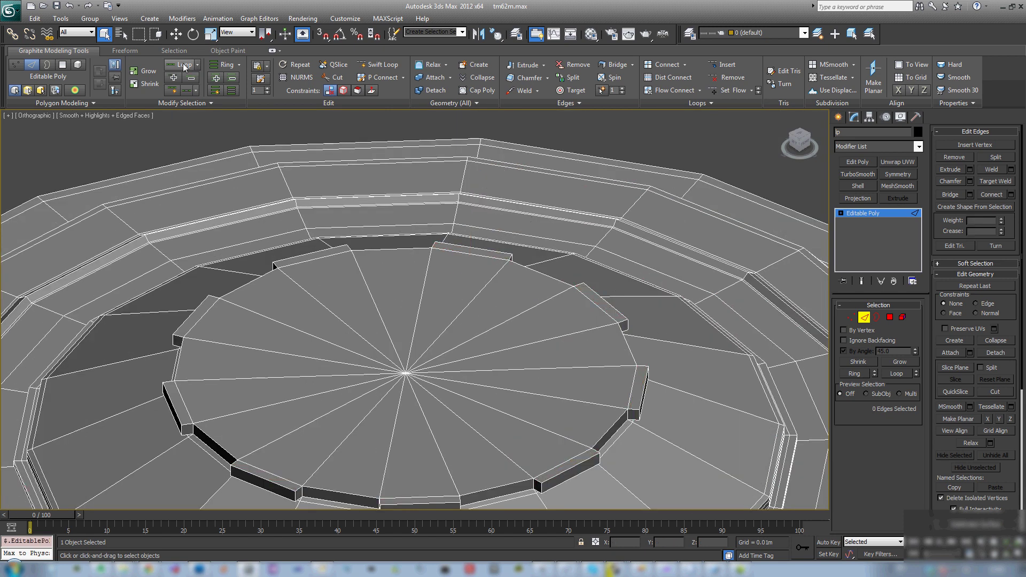
Remove the supporting edge loops along the stepped ledge at the foot of the central dome
middle_click_drag(515, 331, 554, 191)
scroll(517, 267, "down", 2)
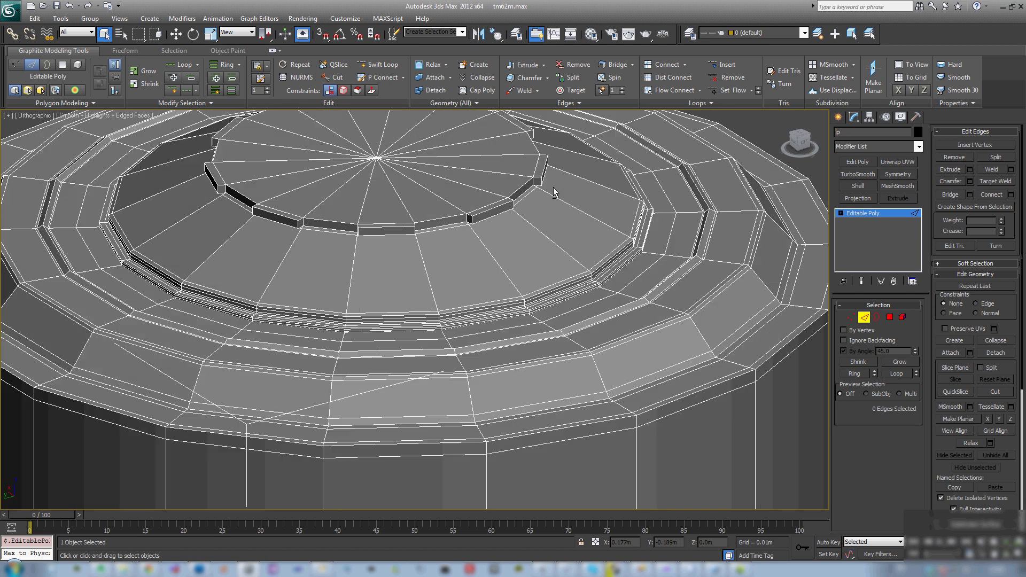
scroll(553, 192, "down", 2)
scroll(345, 207, "up", 8)
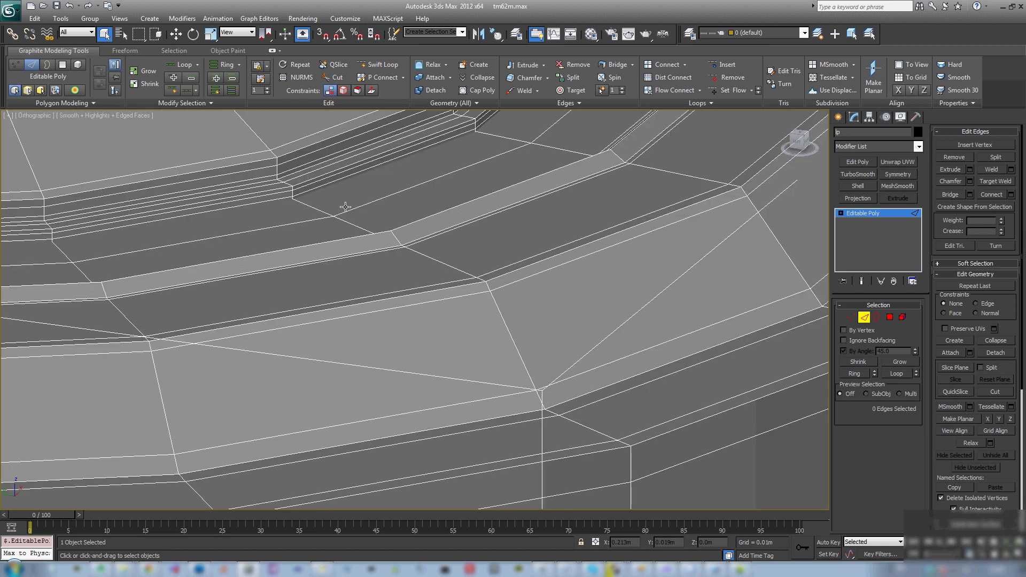
middle_click_drag(345, 207, 488, 263)
left_click(415, 249)
left_click(460, 248, "ctrl")
left_click(460, 257, "ctrl")
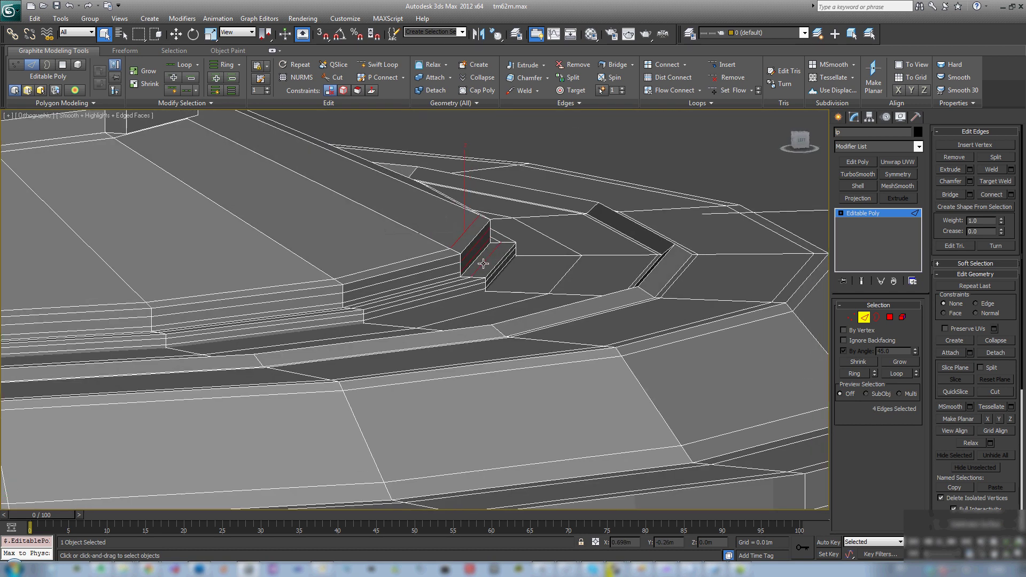
left_click(490, 279, "shift")
middle_click_drag(528, 282, 499, 262, "alt")
left_click(178, 64)
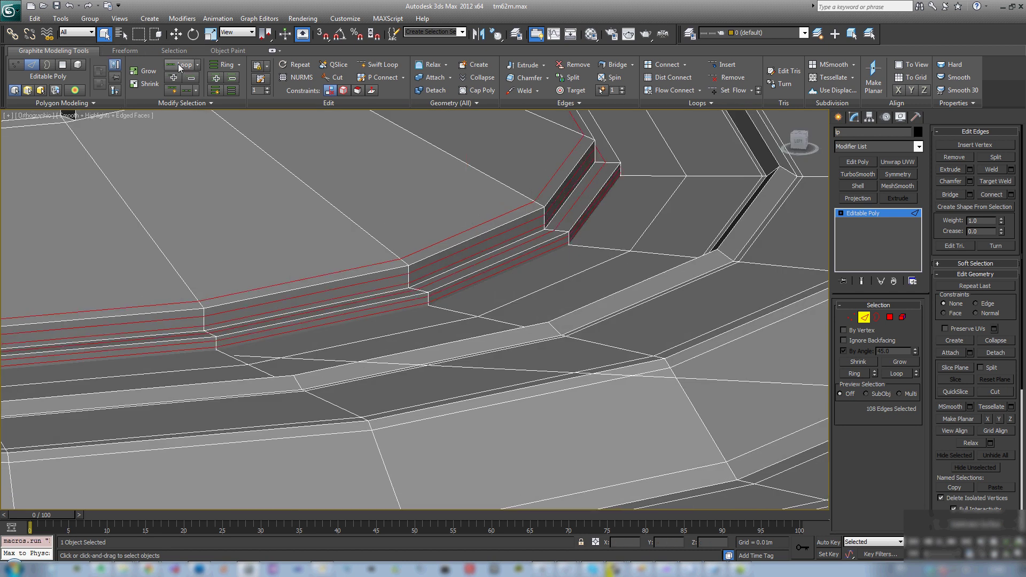
key("BackSpace")
Remove the redundant edge loops from the outer ring, groove, outer rim and lower side edge, including their leftover vertices
scroll(284, 197, "down", 5)
middle_click_drag(377, 255, 542, 336, "alt")
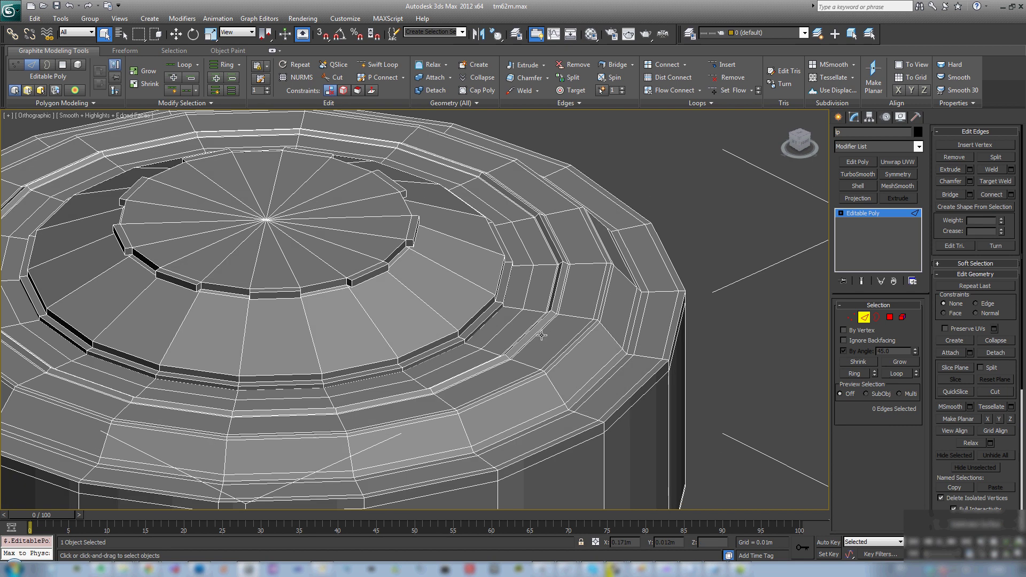
left_click(495, 335)
scroll(554, 347, "up", 6)
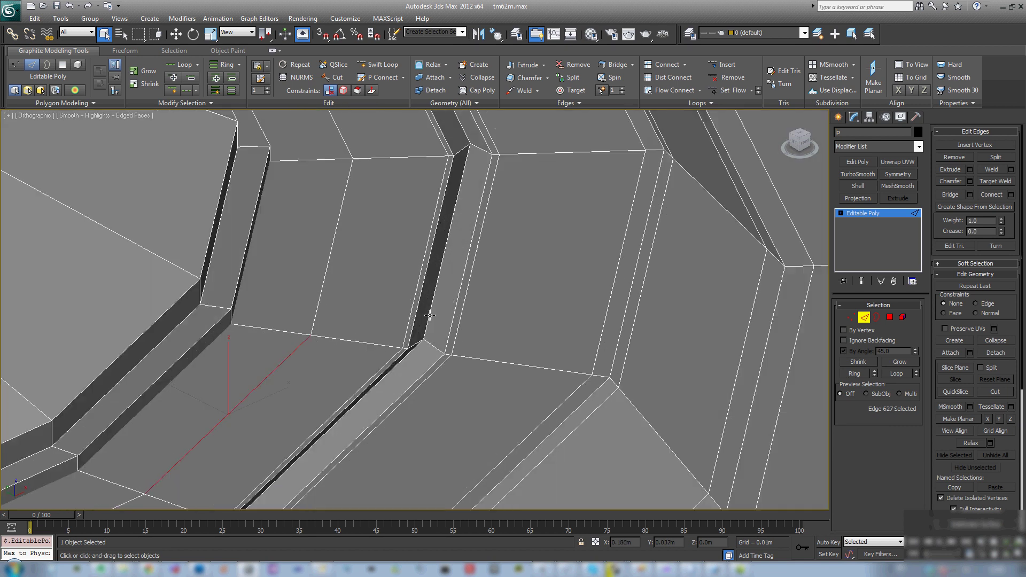
left_click(418, 282, "ctrl")
left_click(427, 287, "ctrl")
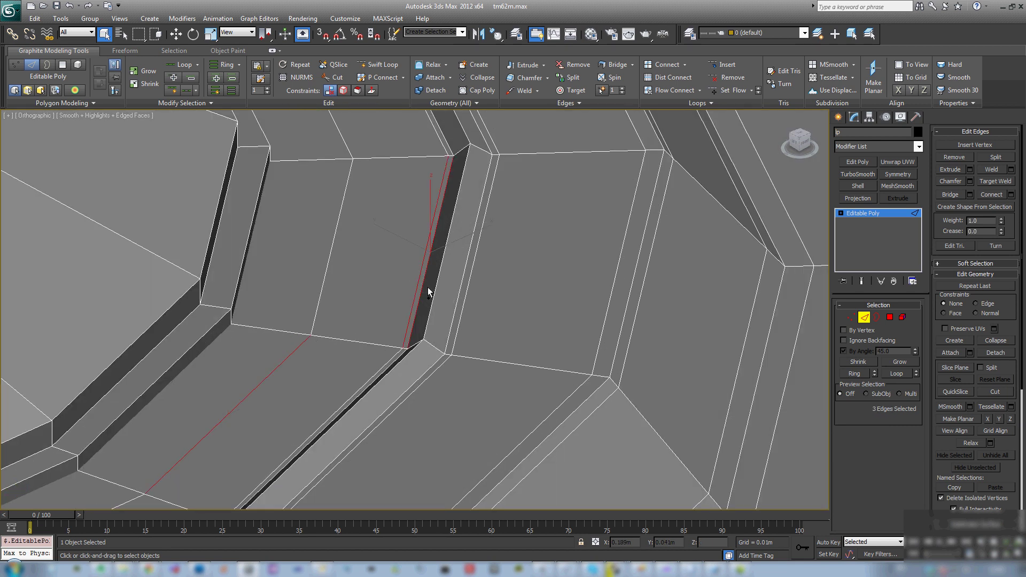
left_click(433, 289, "ctrl")
left_click(457, 310, "ctrl")
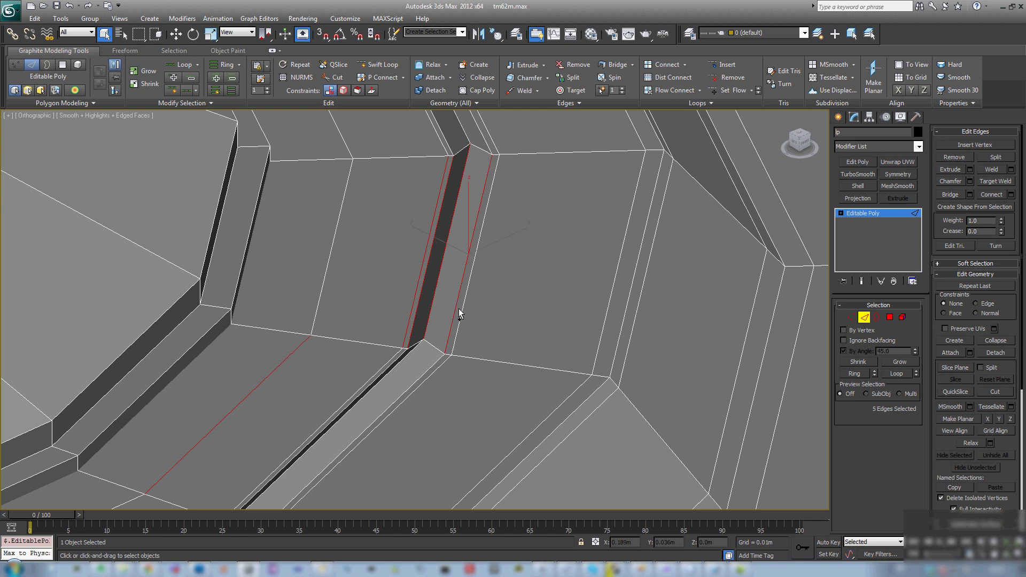
left_click(463, 307, "ctrl")
middle_click_drag(580, 343, 511, 321)
scroll(585, 328, "up", 2)
left_click(576, 323, "ctrl")
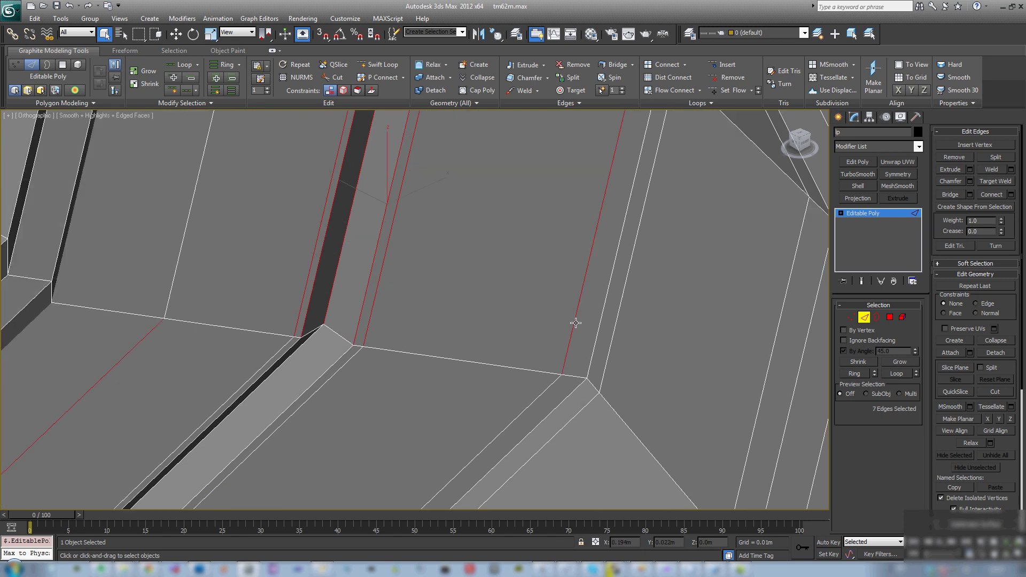
left_click(608, 346, "ctrl")
scroll(660, 371, "down", 4)
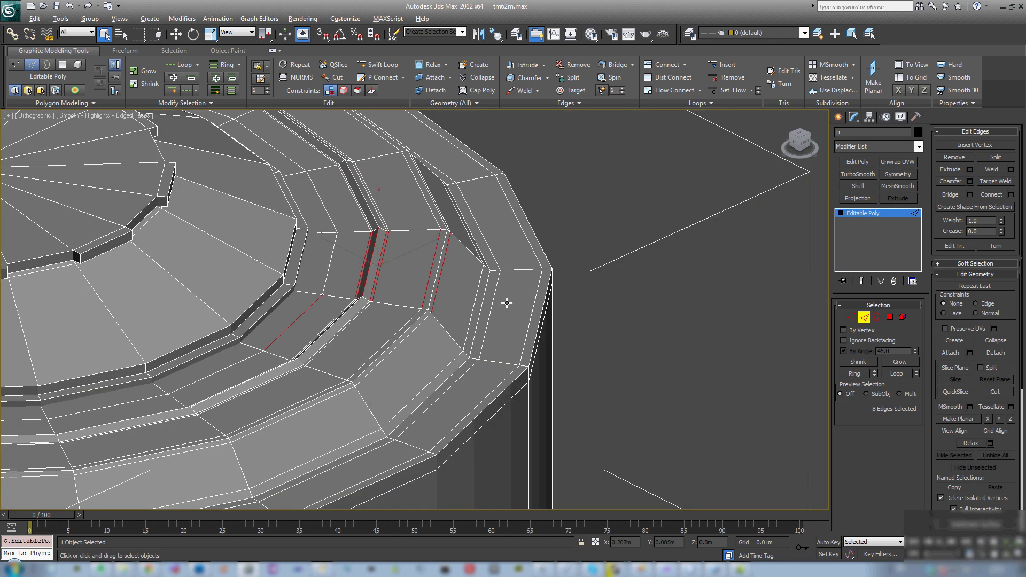
scroll(502, 305, "up", 3)
left_click(471, 303, "ctrl")
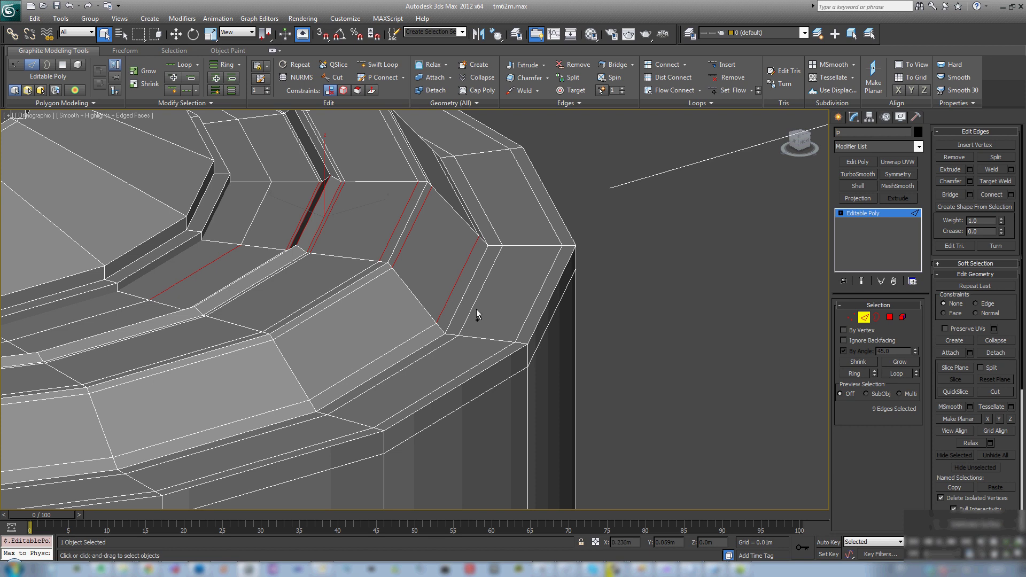
left_click(473, 310, "ctrl")
left_click(524, 321, "ctrl")
left_click(541, 339, "ctrl")
middle_click_drag(566, 394, 503, 292)
scroll(502, 291, "down", 3)
middle_click_drag(503, 291, 437, 280, "alt")
scroll(412, 273, "up", 4)
left_click(404, 271, "ctrl")
scroll(438, 280, "down", 1)
scroll(392, 223, "up", 1)
scroll(392, 223, "down", 5)
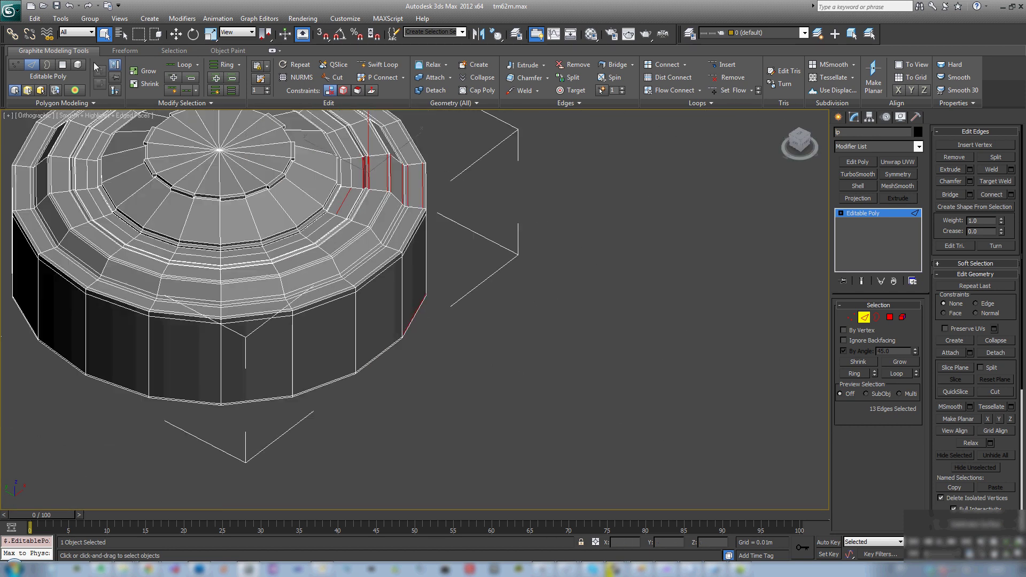
left_click(179, 65)
key("ctrl+BackSpace")
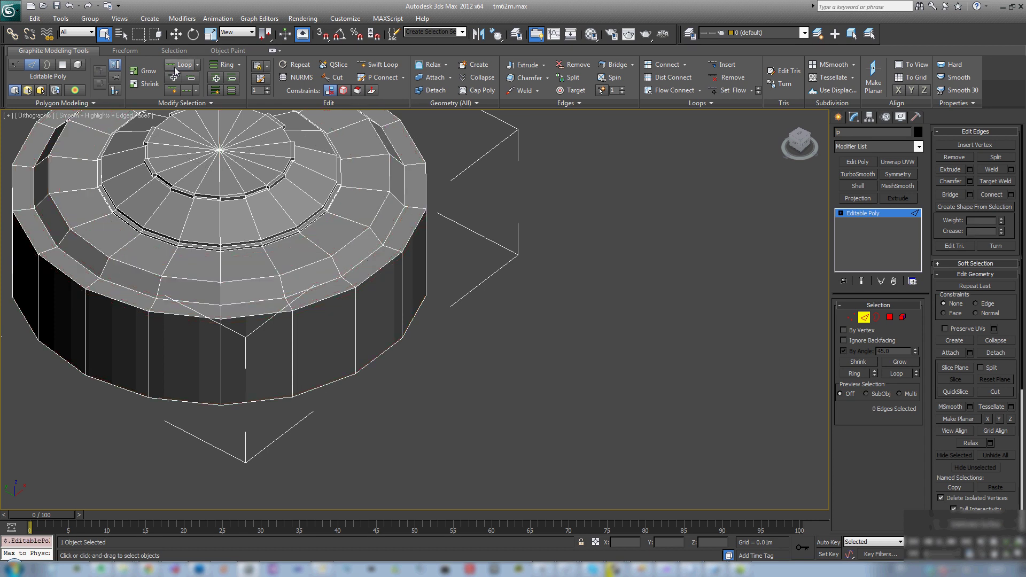
Select the toothed cap as a whole element and hide it
middle_click_drag(249, 211, 366, 302)
middle_click_drag(366, 302, 344, 245, "alt")
scroll(344, 244, "up", 3)
scroll(344, 245, "up", 3)
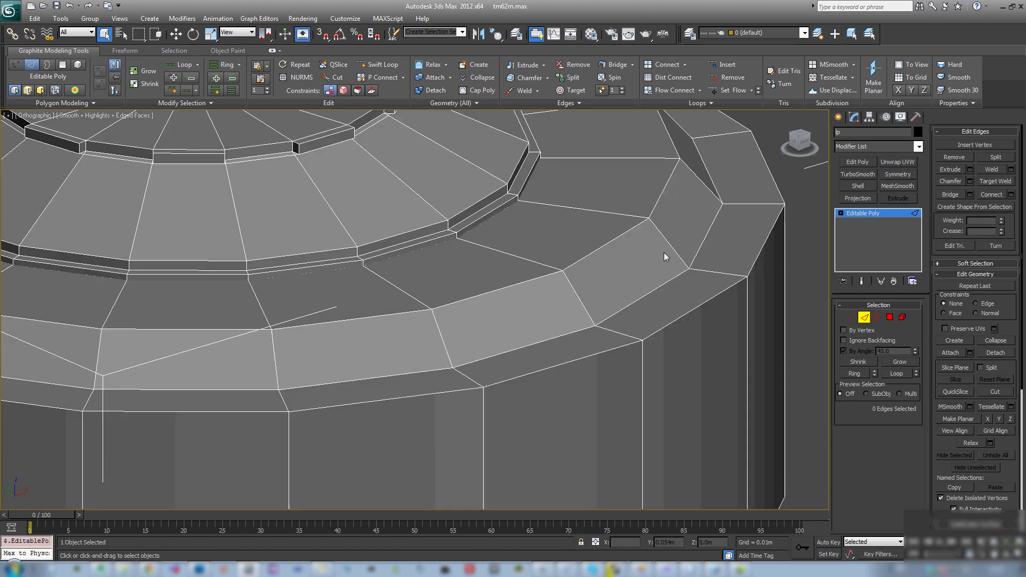
key("4")
scroll(288, 223, "down", 3)
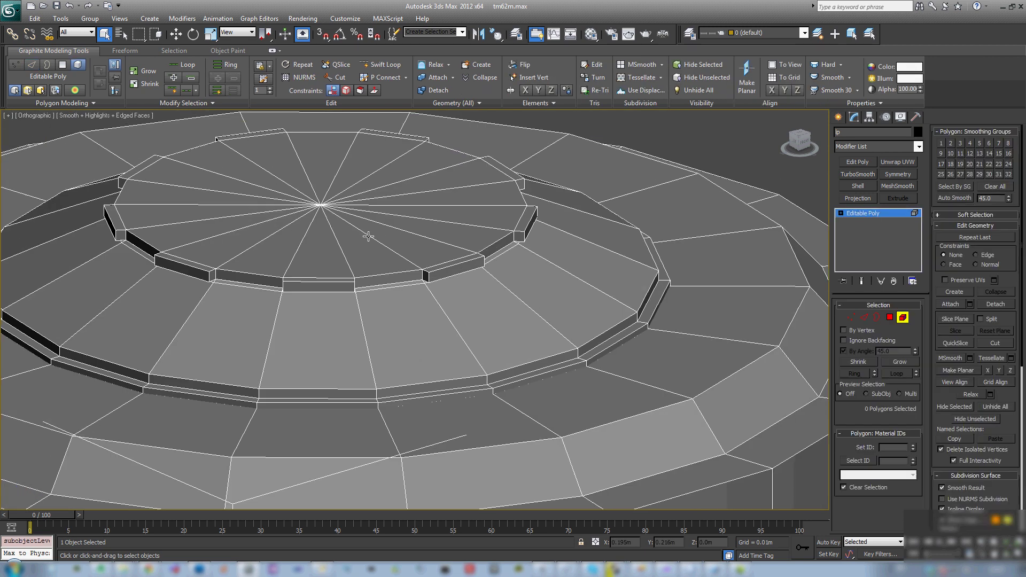
left_click(367, 234)
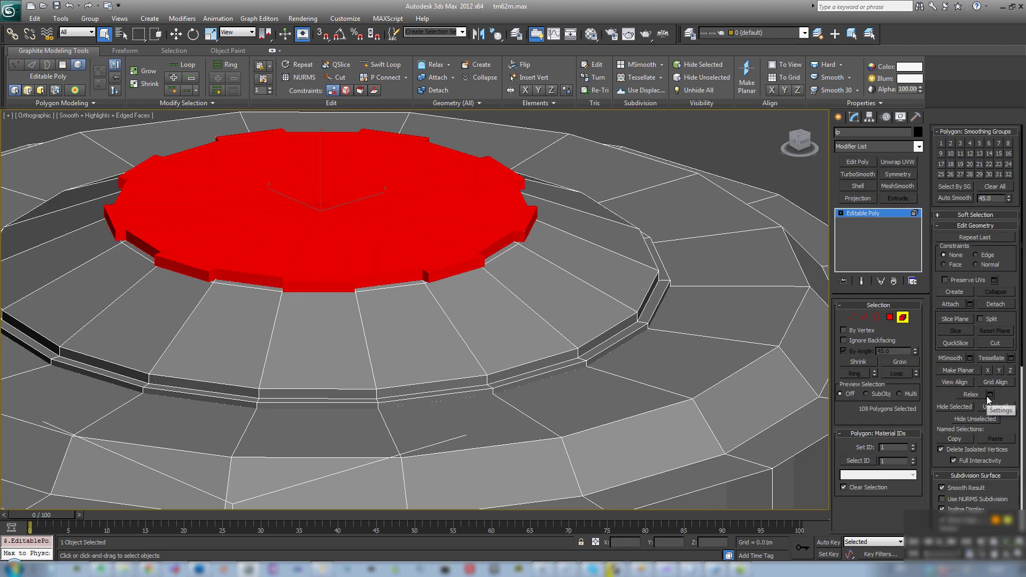
key("ctrl+d")
Remove the two supporting edge loops around the dome's flat top, extending the selection from one edge of each loop
scroll(428, 286, "up", 4)
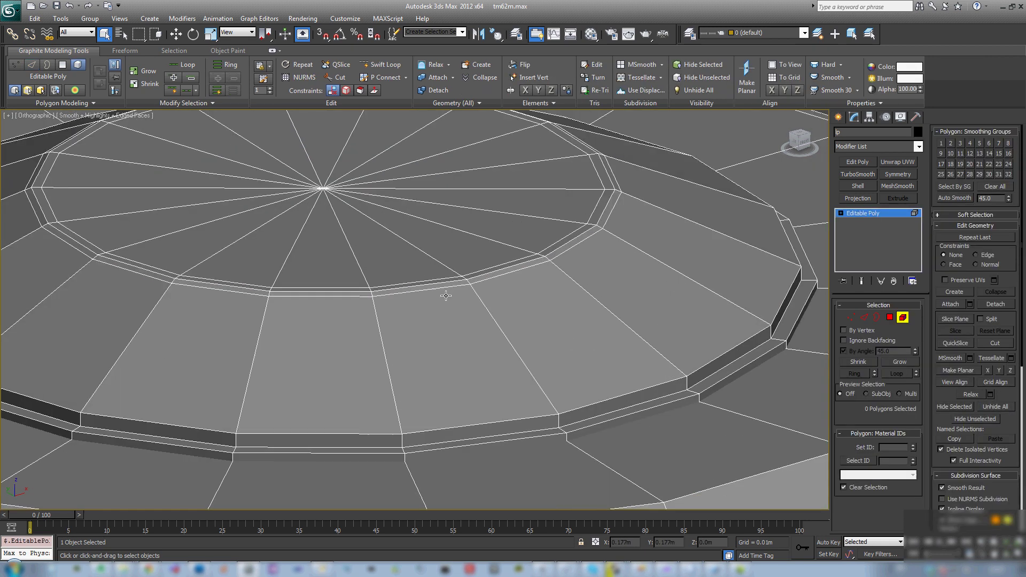
key("2")
left_click(420, 291)
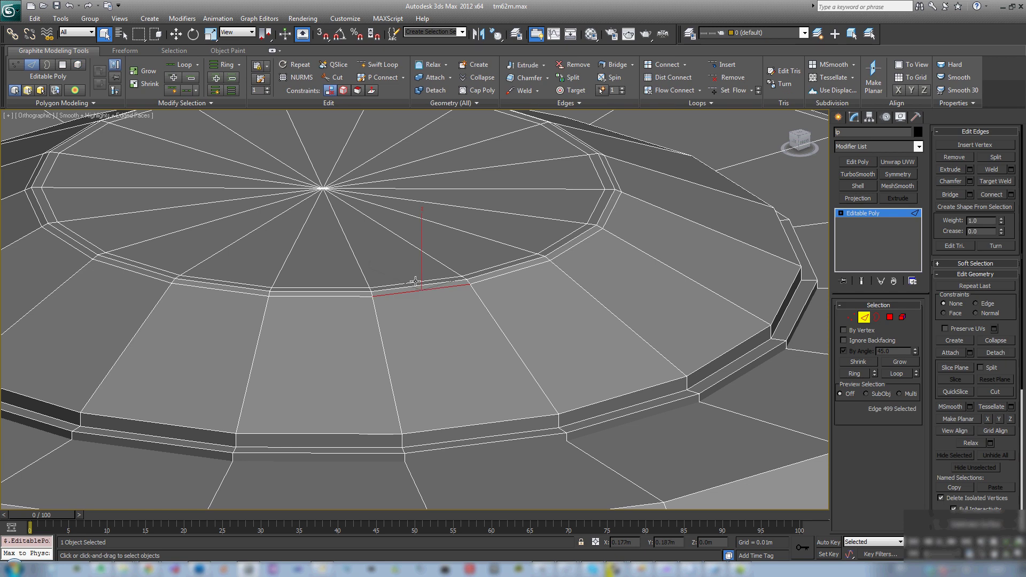
left_click(417, 282, "ctrl")
left_click(180, 64)
key("ctrl+d")
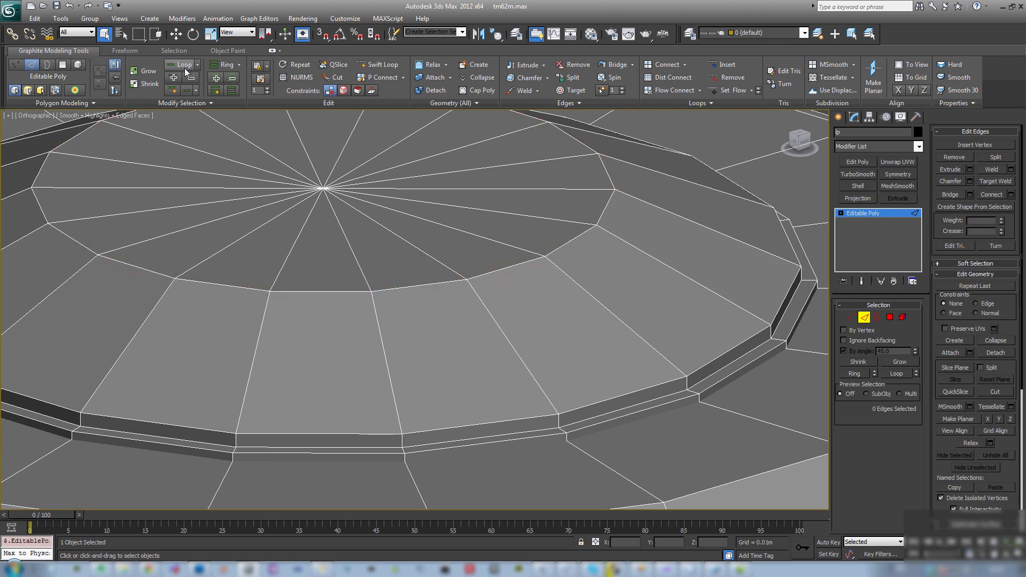
Isolate the central dome by selecting it as a whole element and hiding everything unselected
scroll(415, 310, "down", 5)
middle_click_drag(802, 342, 827, 310, "alt")
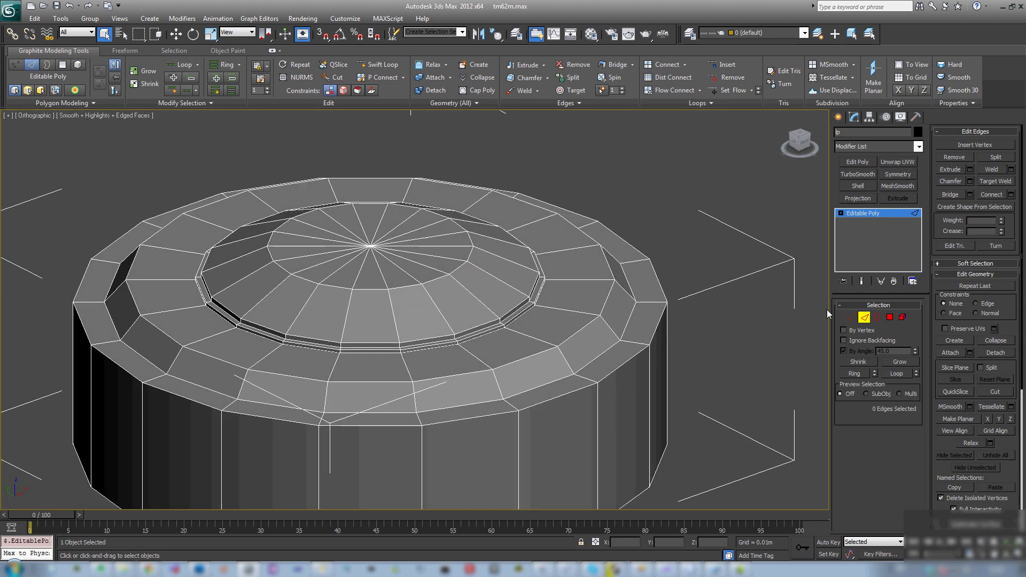
left_click(903, 317)
left_click(440, 290)
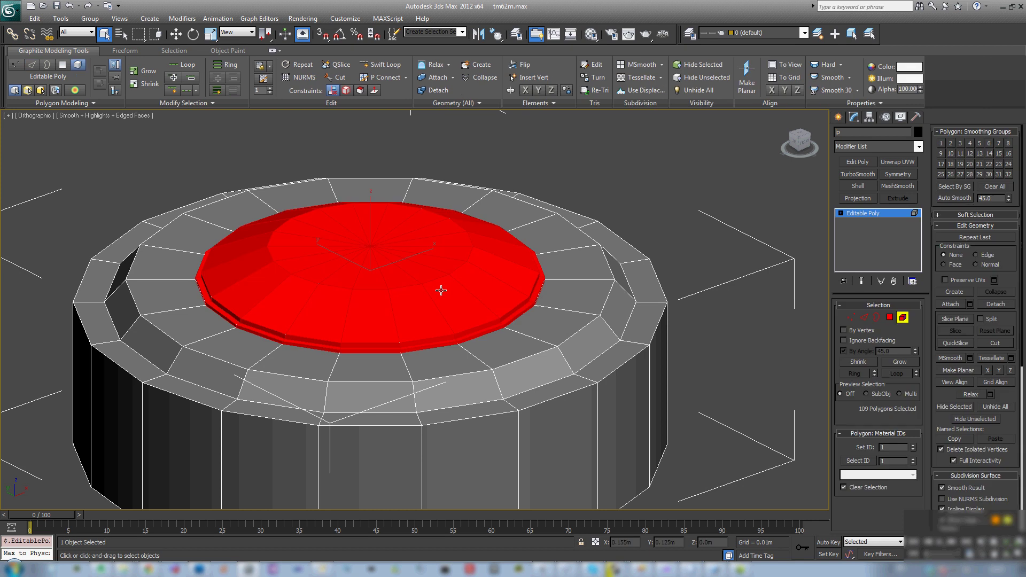
left_click(987, 419)
middle_click_drag(574, 359, 570, 297, "alt")
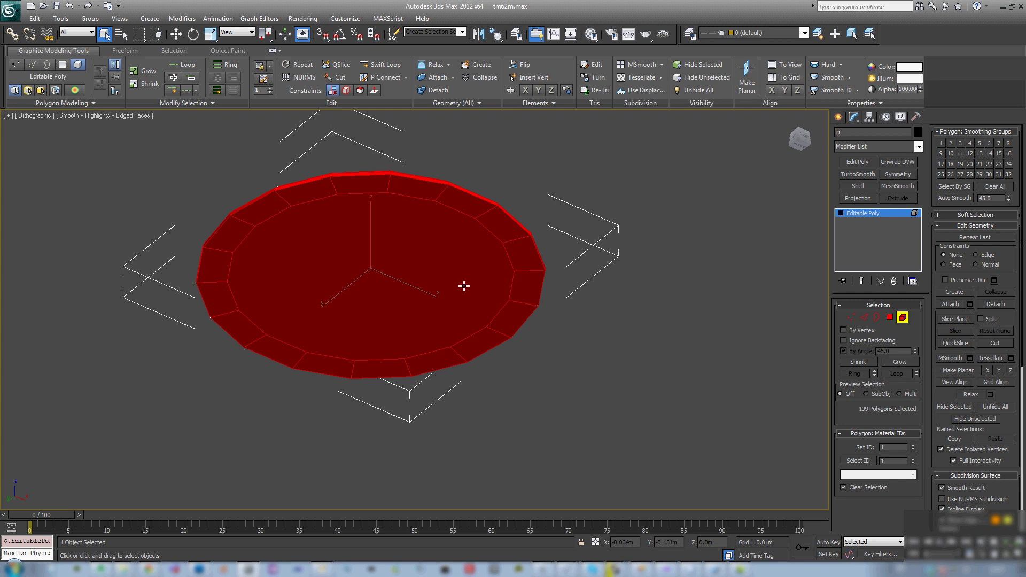
Delete the large round polygon on the dome's underside, selecting it with Ignore Backfacing on and By Angle off
key("4")
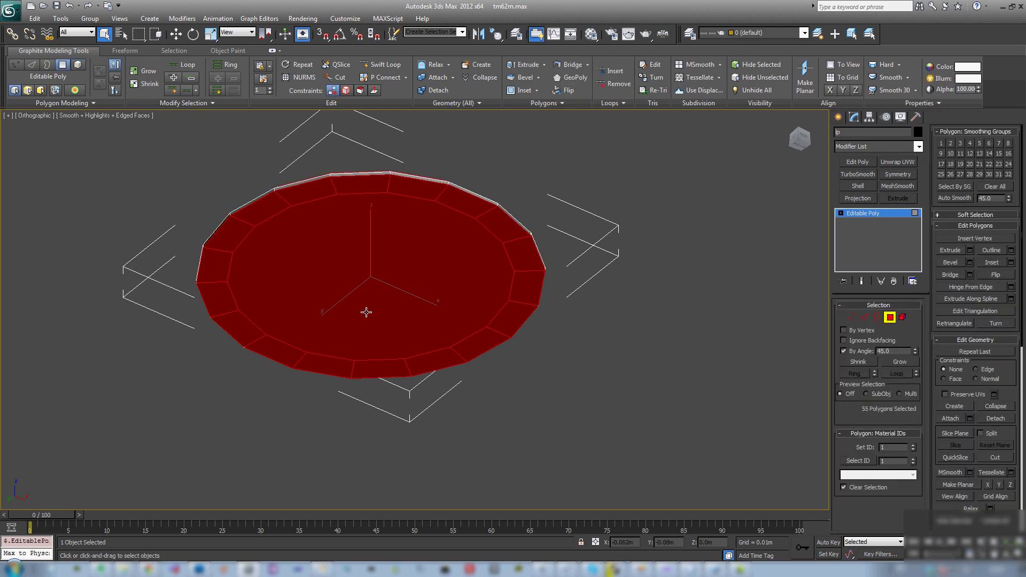
left_click(844, 340)
left_click(351, 287)
left_click(844, 351)
left_click(405, 305)
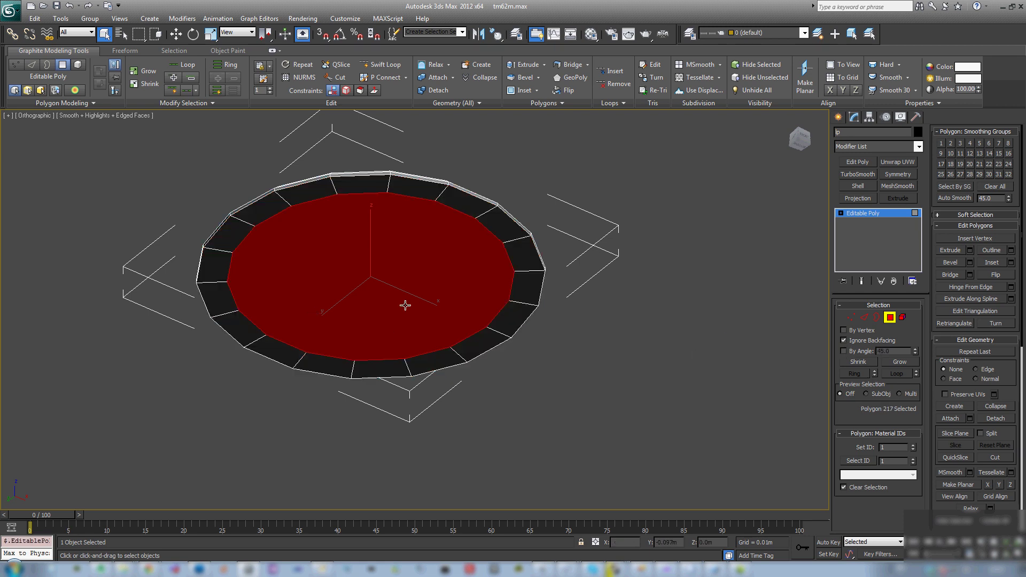
left_click(1005, 409)
Unhide all elements and isolate the cylindrical base body by hiding everything unselected
scroll(443, 347, "down", 2)
middle_click_drag(464, 360, 516, 410)
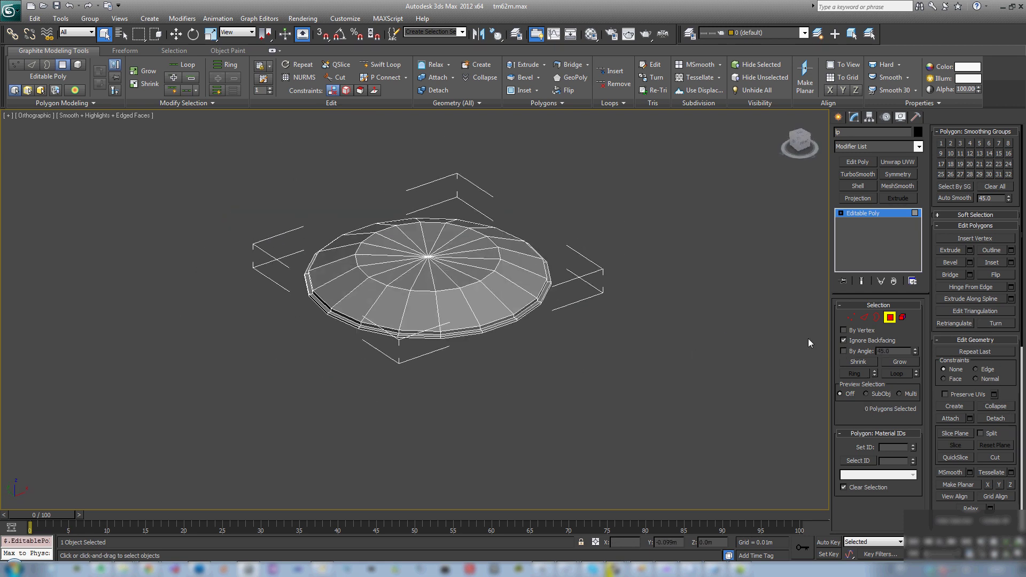
left_click(891, 318)
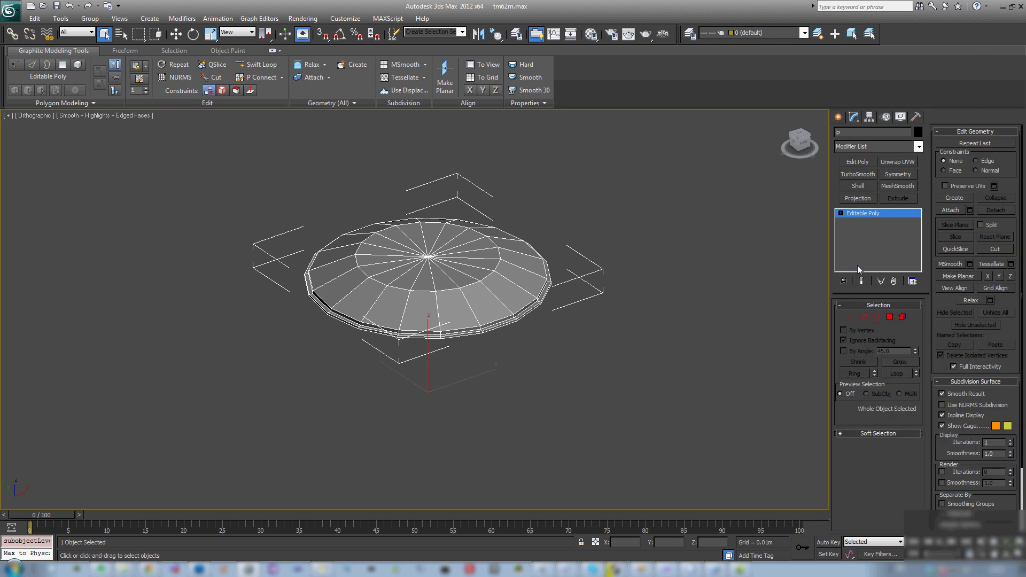
left_click(902, 317)
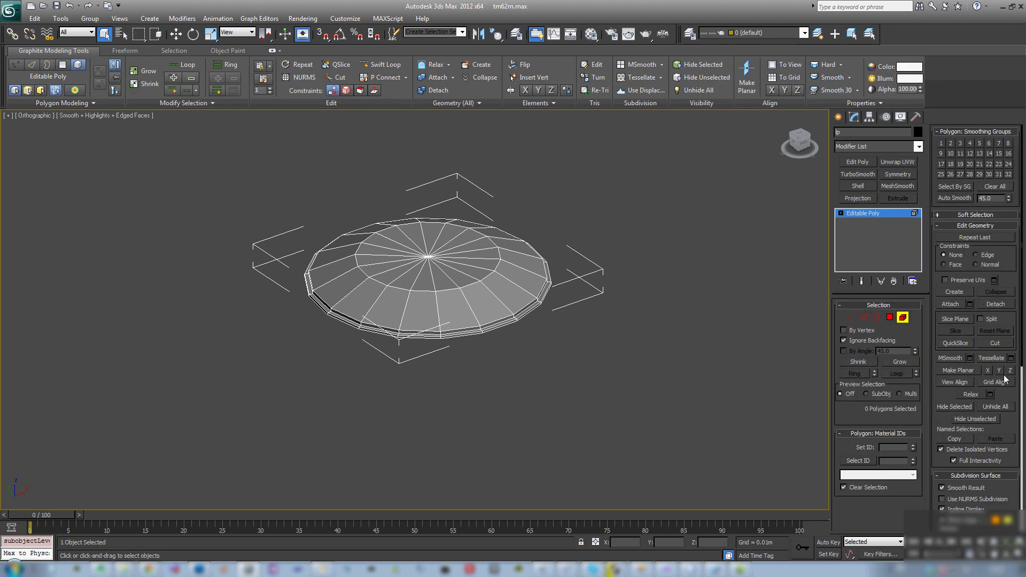
left_click(997, 410)
middle_click_drag(525, 291, 509, 264)
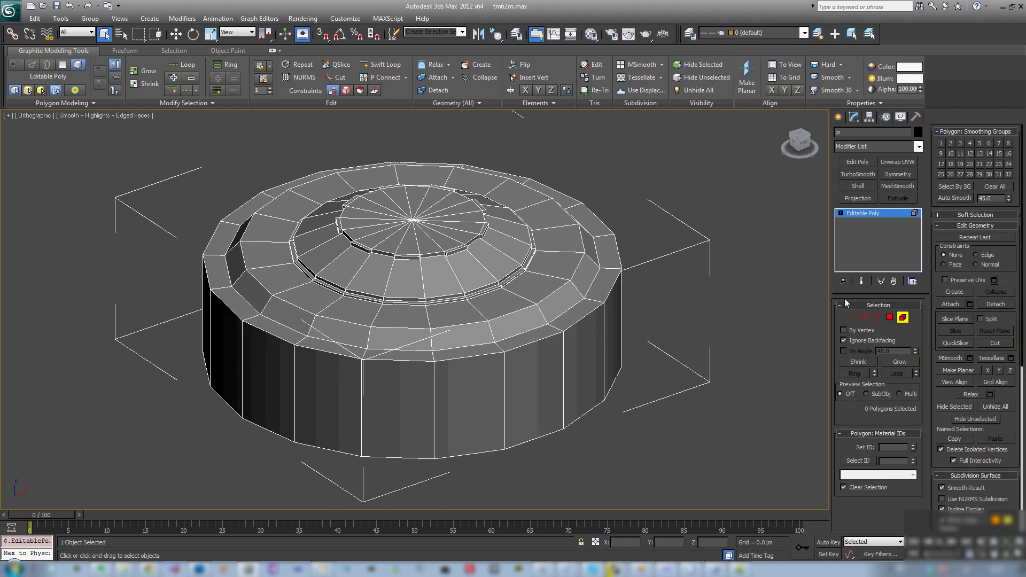
left_click(497, 325)
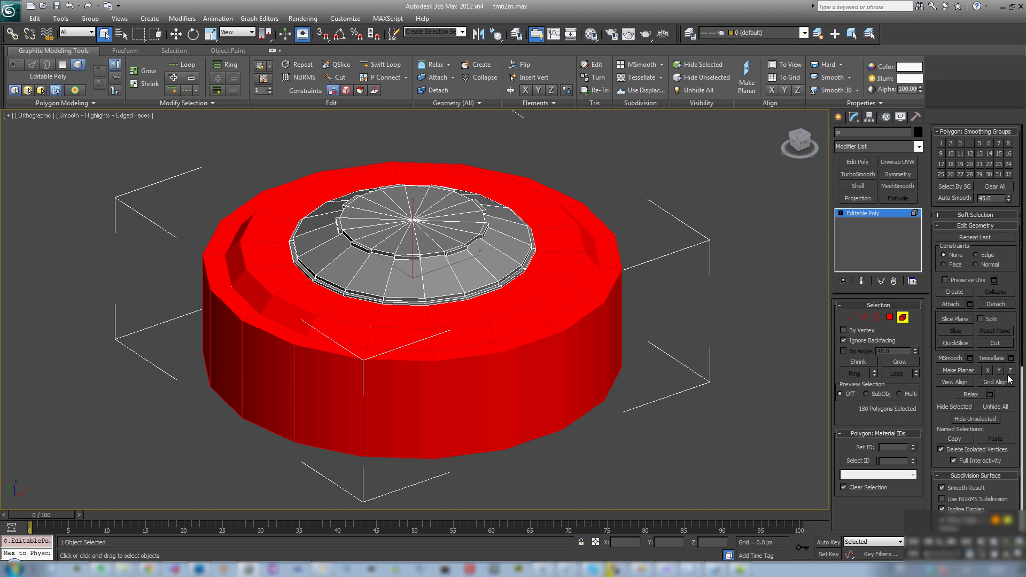
left_click(979, 418)
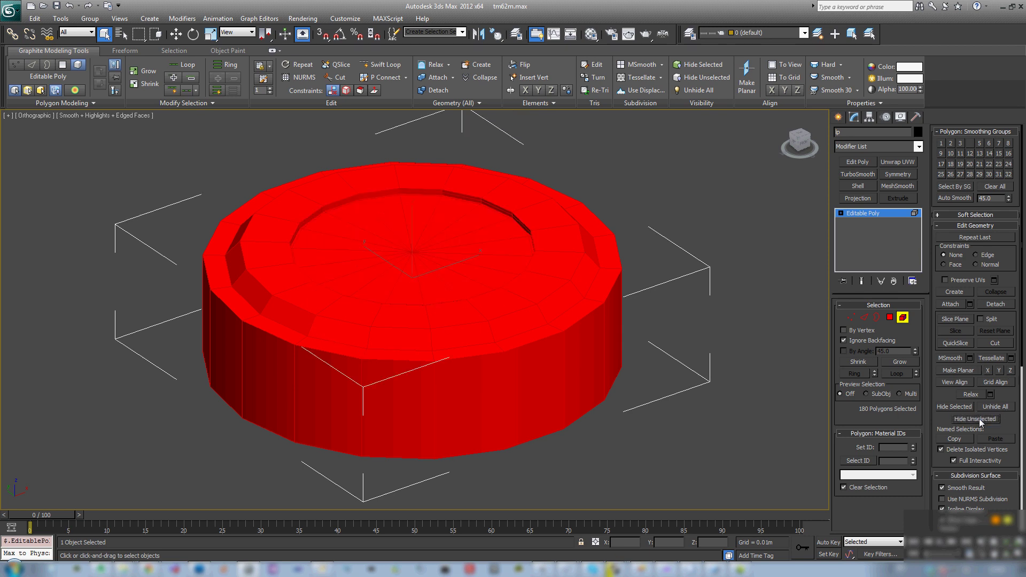
Remove the two supporting edge loops on the wall and floor of the base's central circular recess
left_click(864, 318)
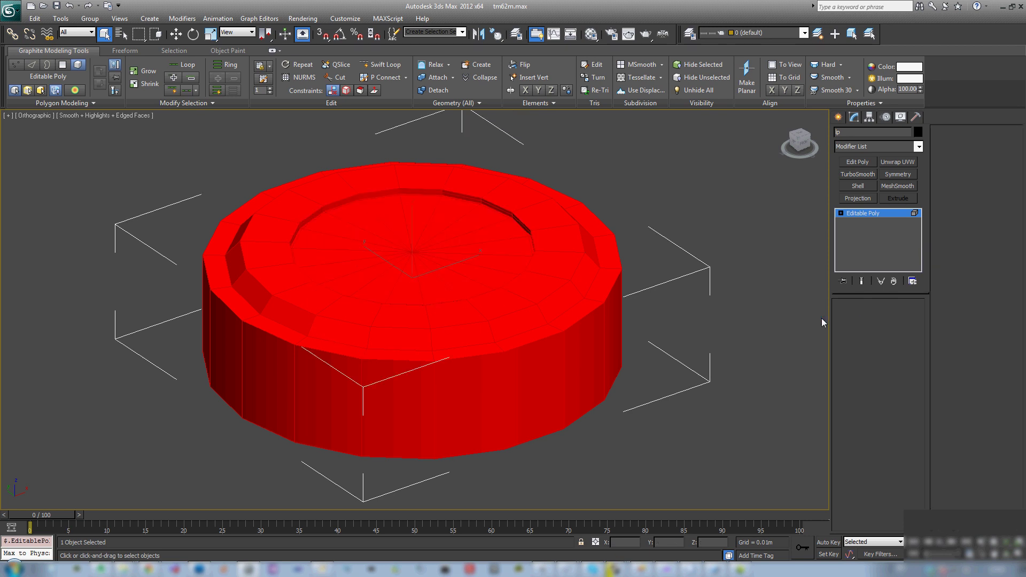
scroll(615, 267, "up", 5)
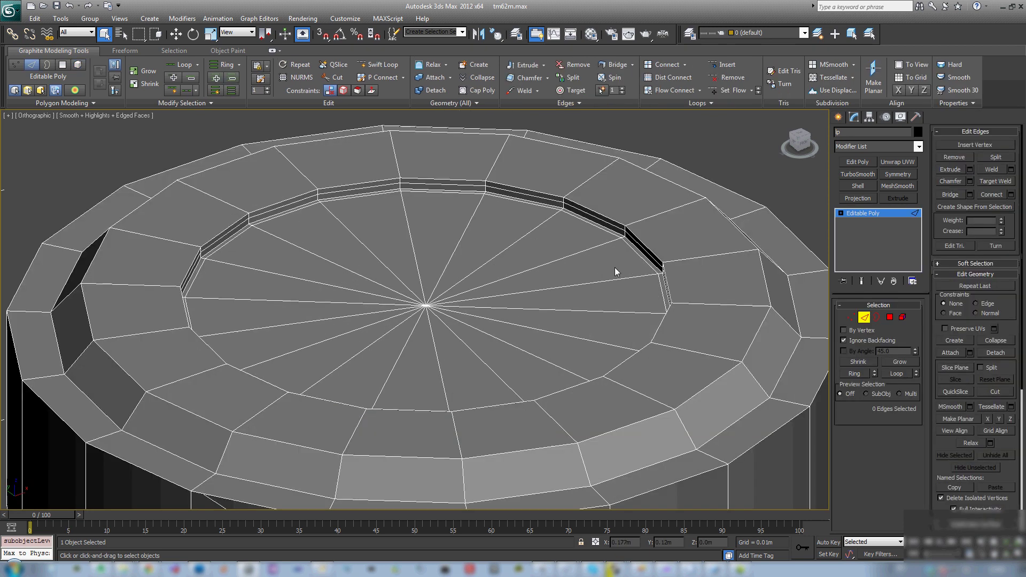
left_click(345, 199)
left_click(339, 191, "ctrl")
middle_click_drag(460, 293, 406, 294, "alt")
left_click(191, 66)
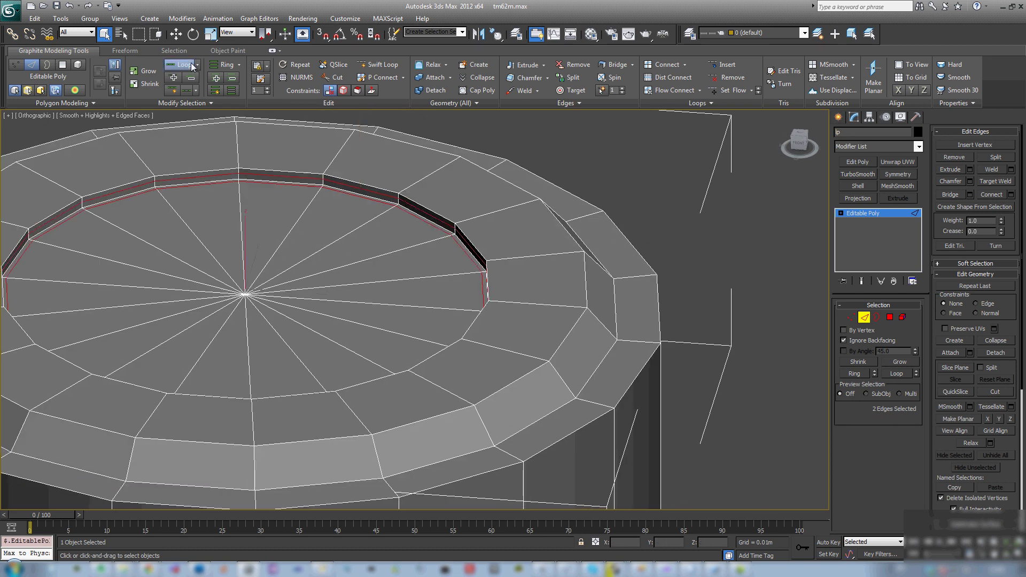
key("ctrl+BackSpace")
Select and remove the supporting edge loop along the rim of the base's underside
middle_click_drag(464, 288, 465, 278, "alt")
scroll(465, 278, "down", 5)
middle_click_drag(470, 318, 474, 218, "alt")
scroll(258, 229, "up", 6)
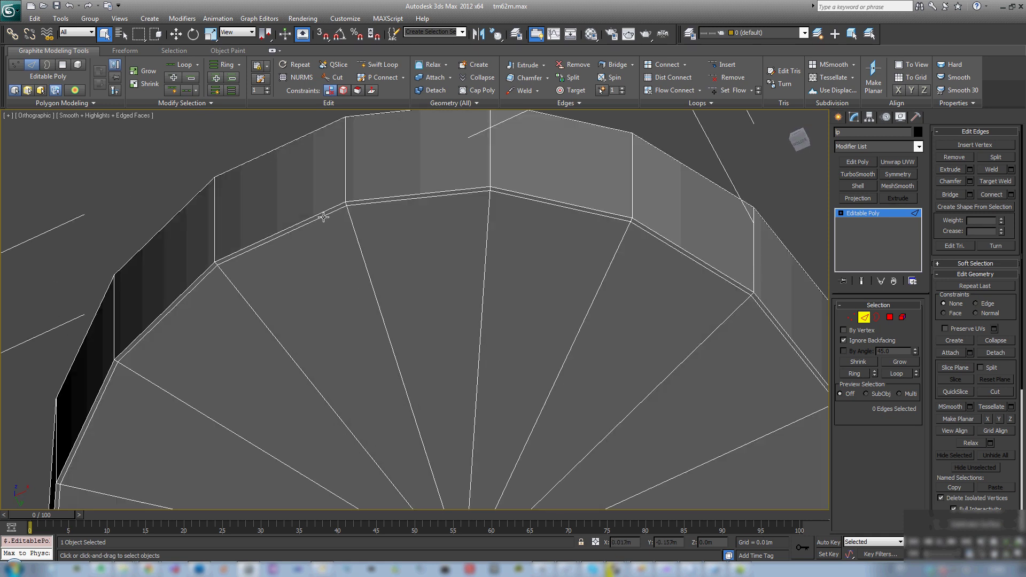
left_click(335, 210)
left_click(373, 202, "shift")
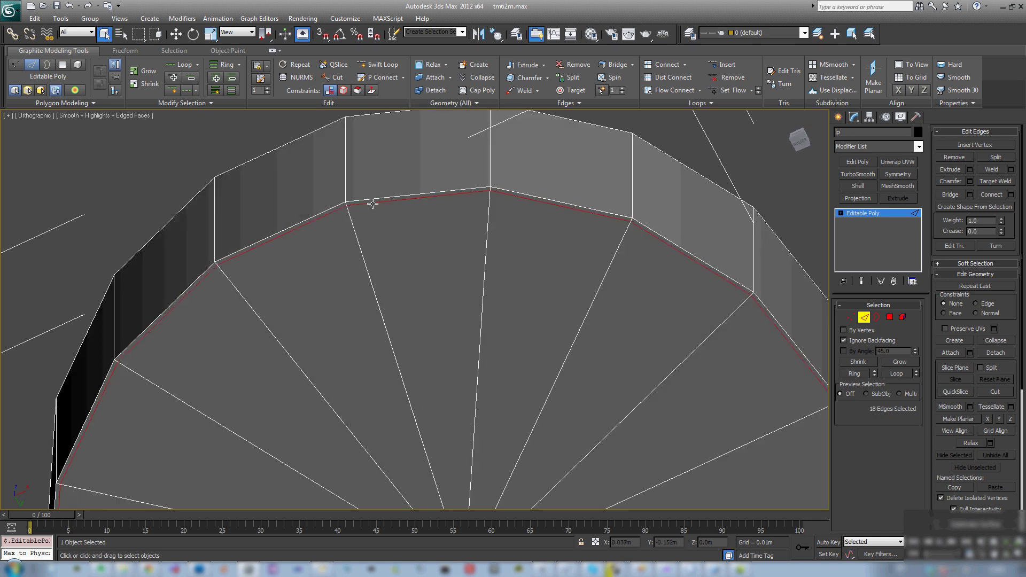
scroll(406, 228, "down", 4)
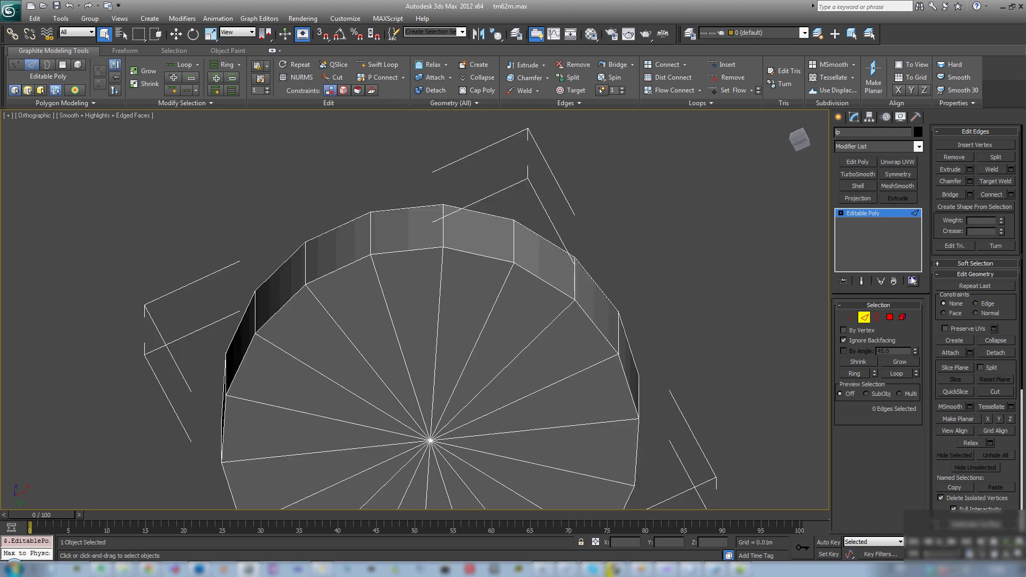
Unhide the dome and toothed cap so that all elements of the mesh are shown
left_click(862, 316)
middle_click_drag(451, 274, 485, 362, "alt")
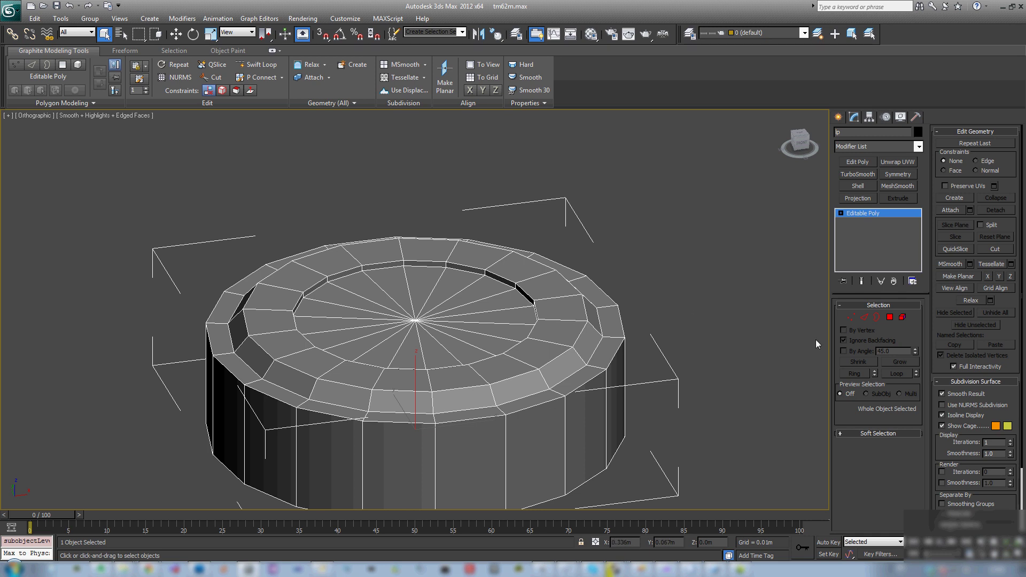
left_click(903, 317)
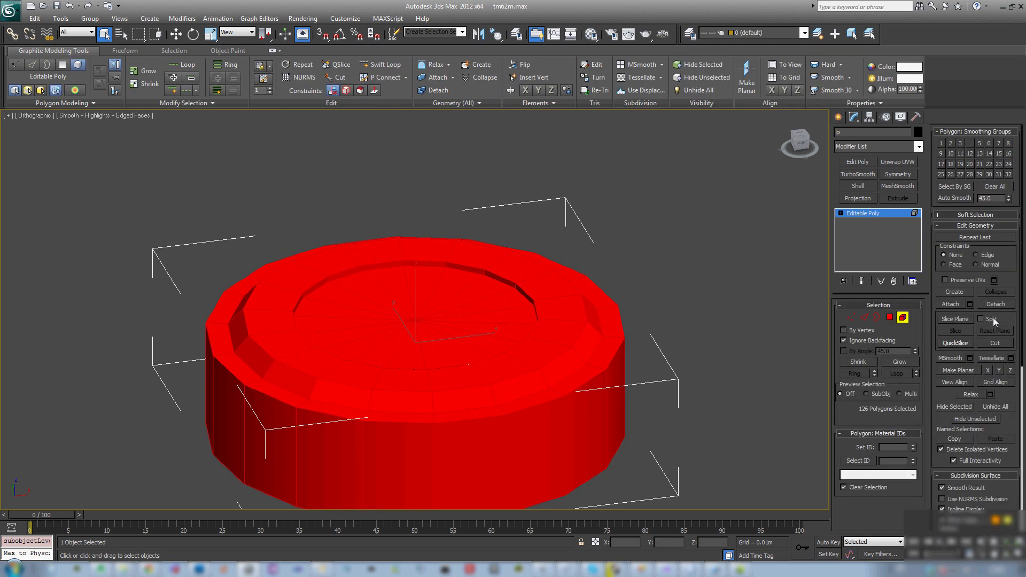
left_click(1001, 409)
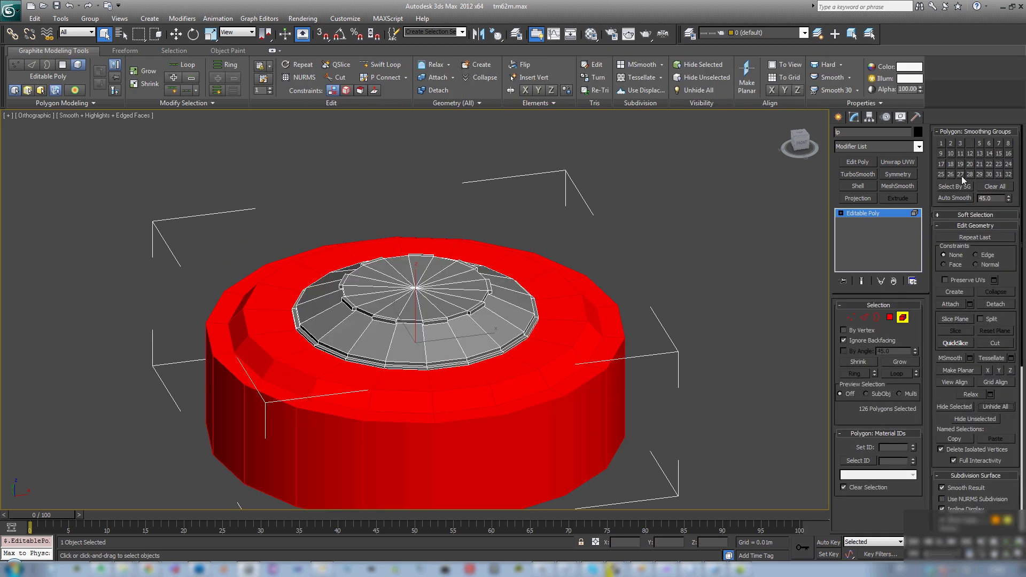
Select all polygons, apply Auto Smooth with a threshold of 45, and check the shading with edged faces turned off
key("ctrl+a")
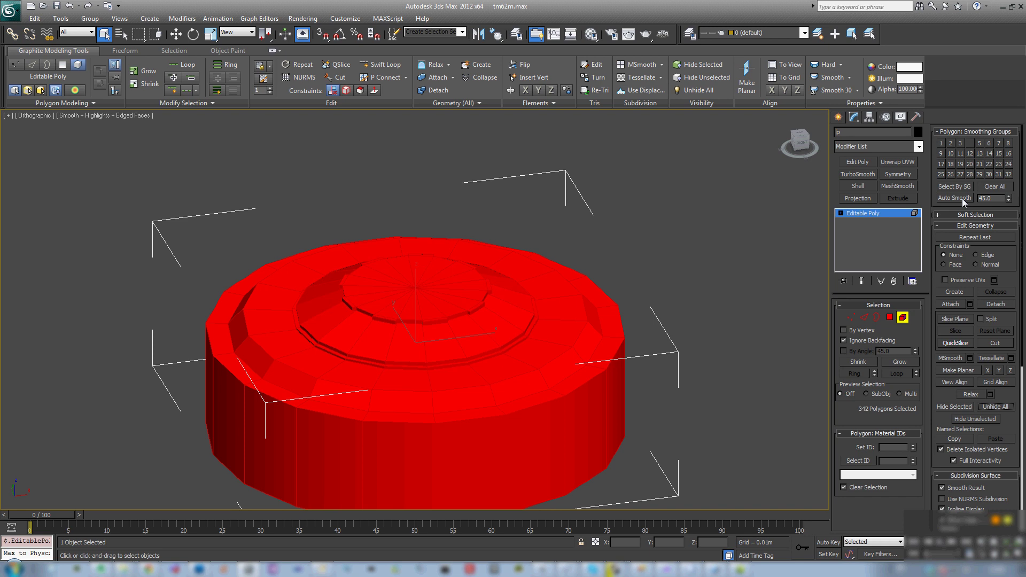
left_click(671, 371)
middle_click_drag(671, 371, 676, 332)
key("F4")
scroll(532, 337, "down", 2)
middle_click_drag(533, 338, 359, 329)
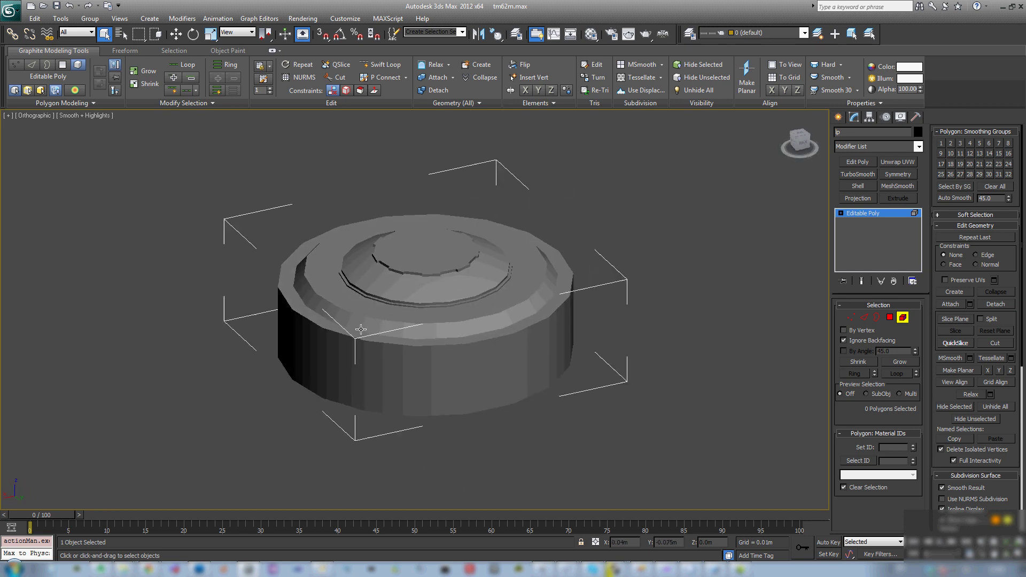
left_click(903, 319)
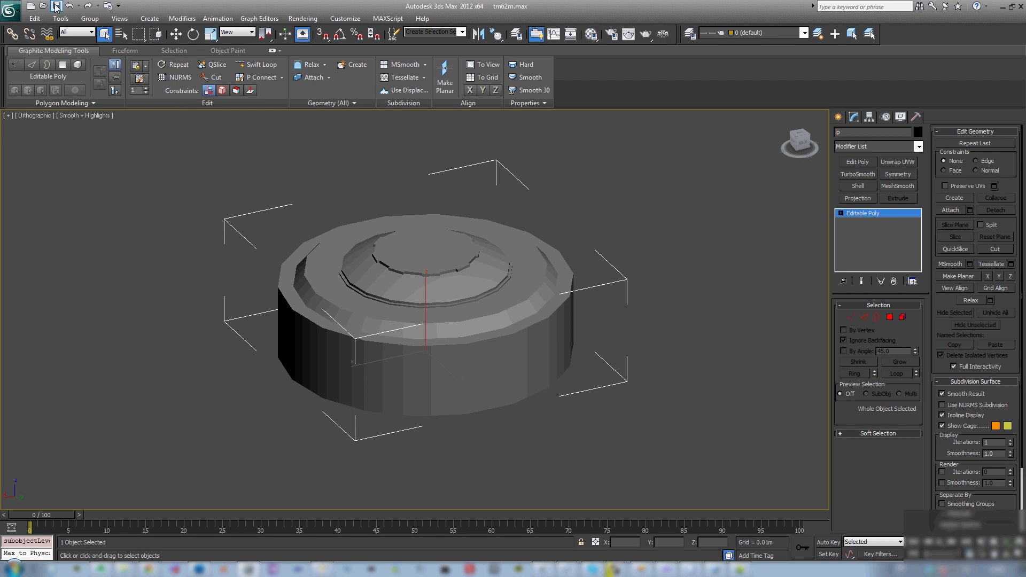